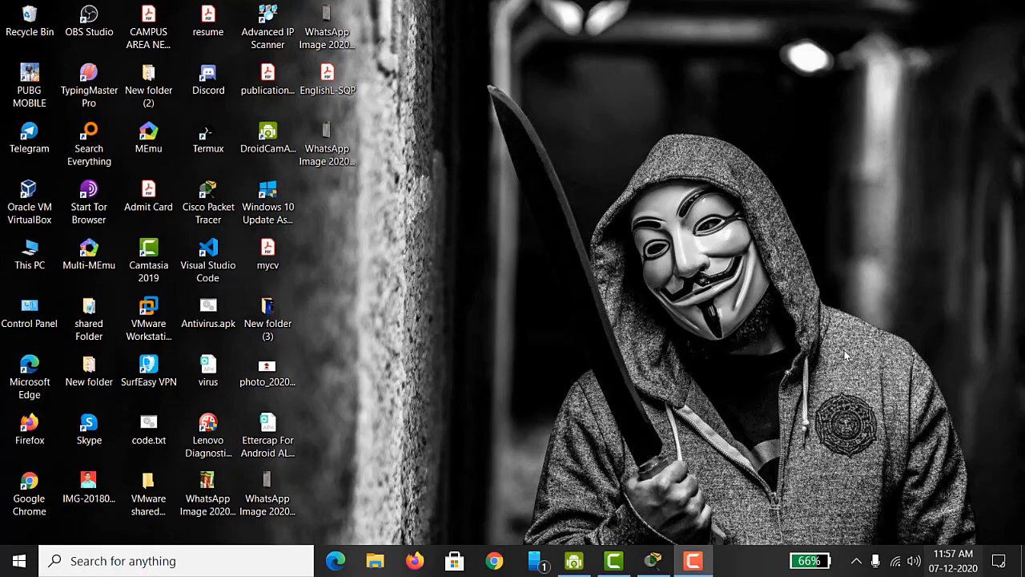
Place a generic Router-PT as Router1 and a 2960 switch, Switch1, below it.
left_click(652, 561)
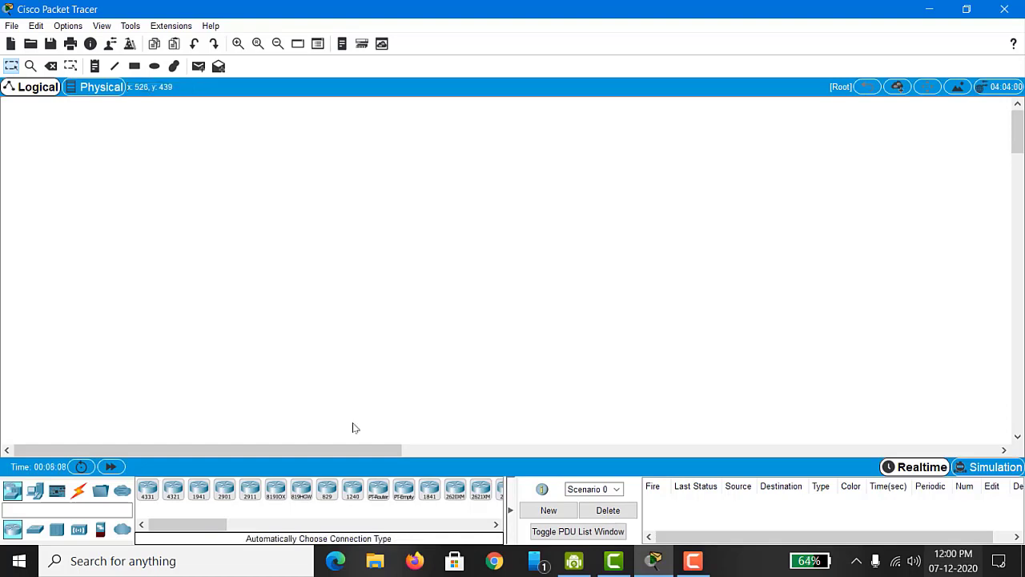
left_click(378, 489)
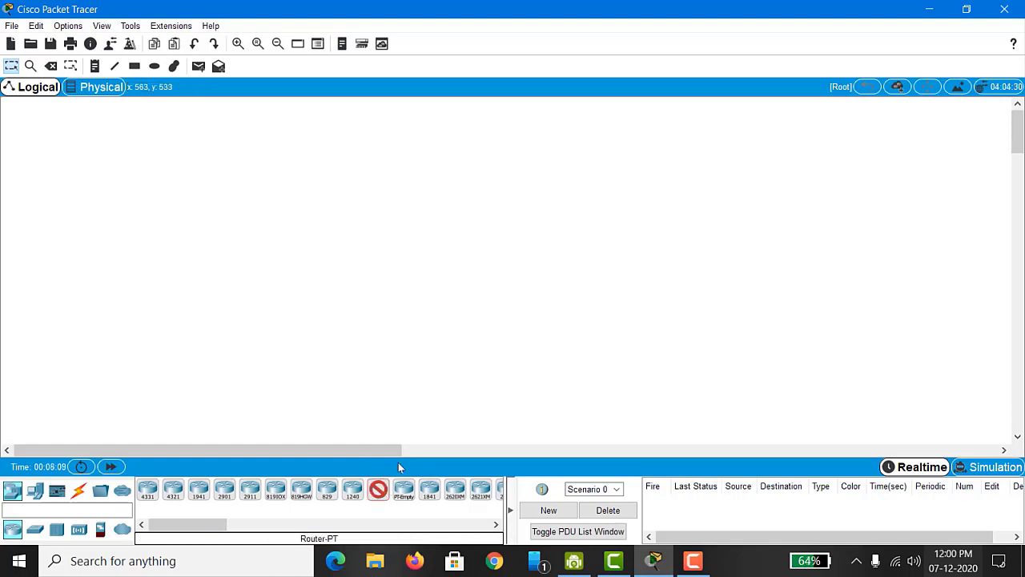
left_click(380, 179)
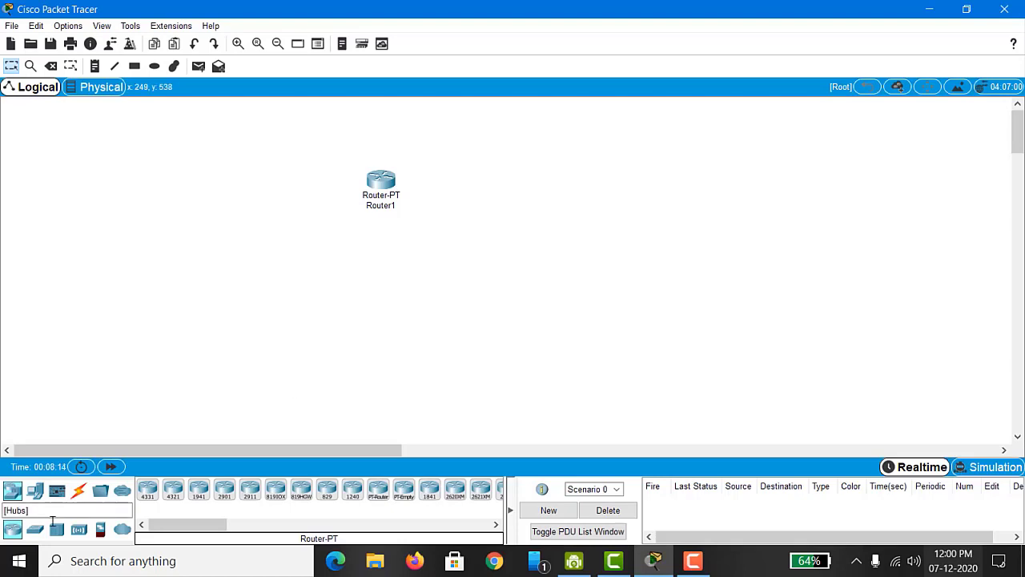
left_click(35, 528)
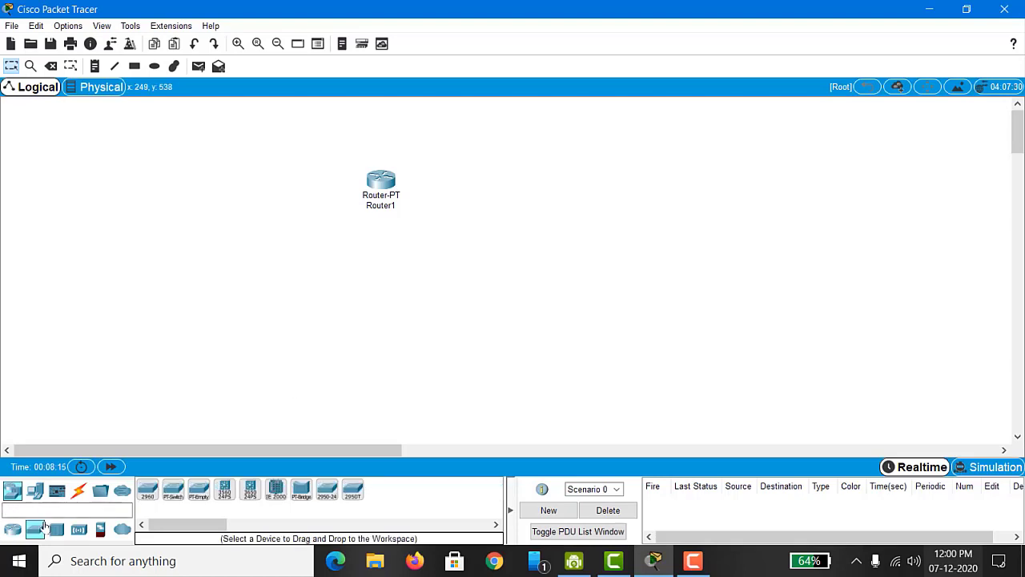
left_click(148, 489)
left_click(378, 278)
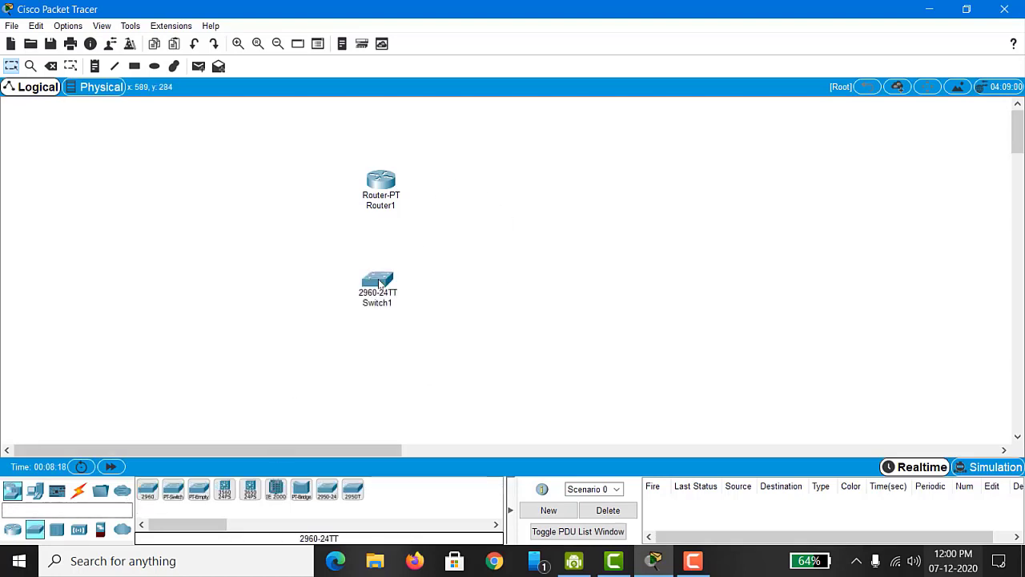
Place four generic PCs, PC4 through PC7, in a row along the bottom.
left_click(35, 490)
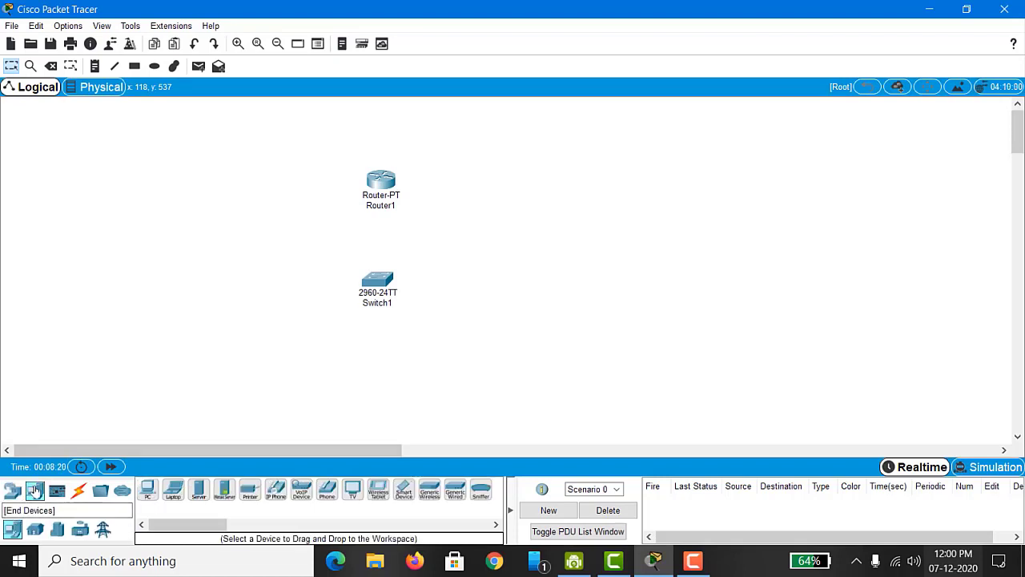
left_click(147, 489)
left_click(192, 355)
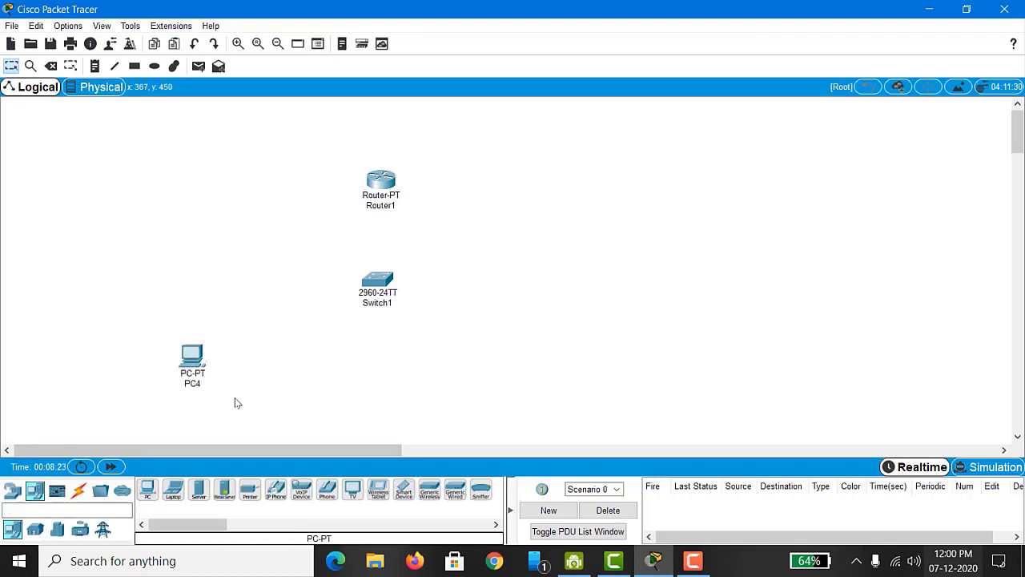
left_click(148, 489)
left_click(248, 363)
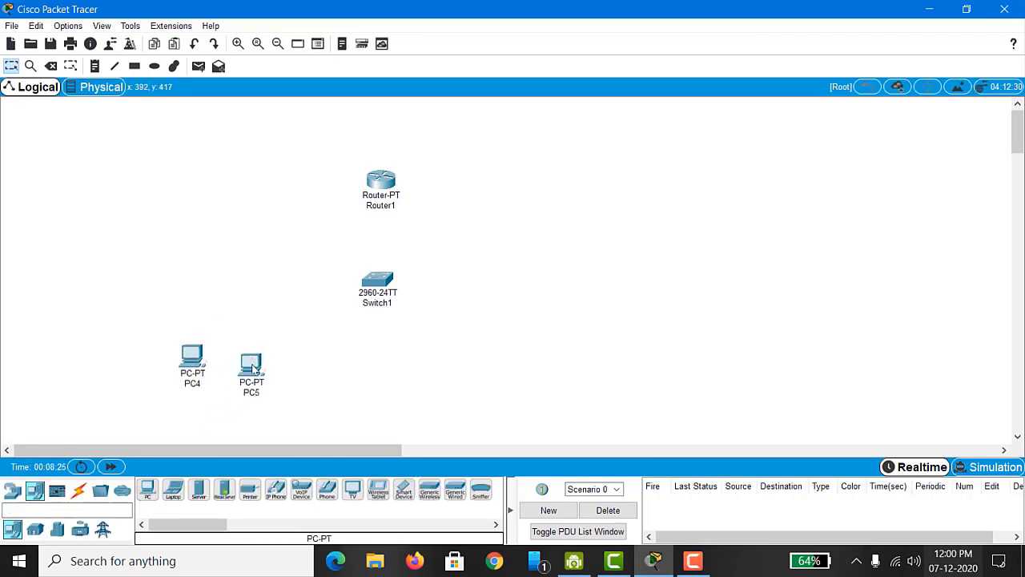
left_click(150, 490)
left_click(320, 363)
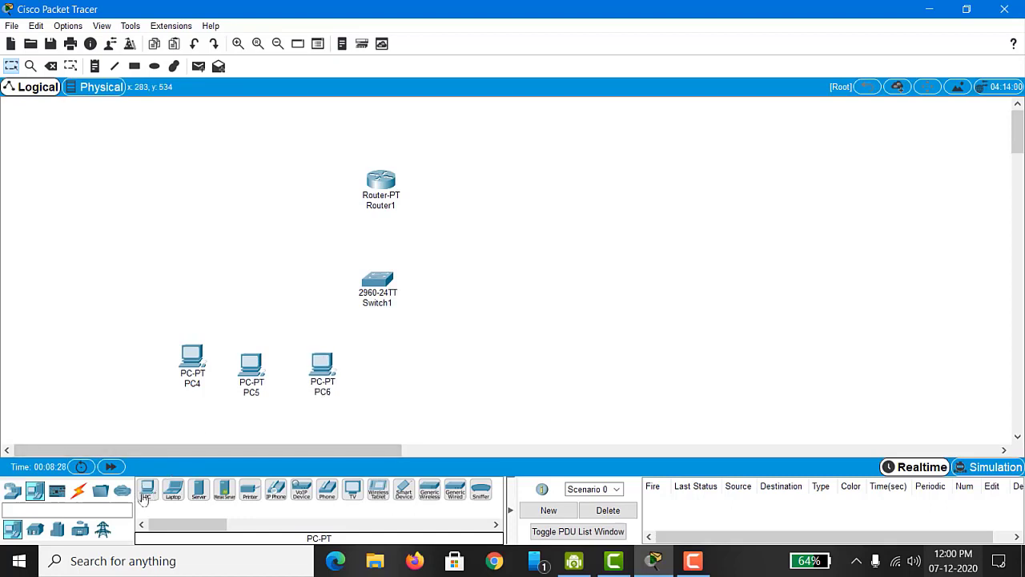
left_click(147, 488)
left_click(443, 361)
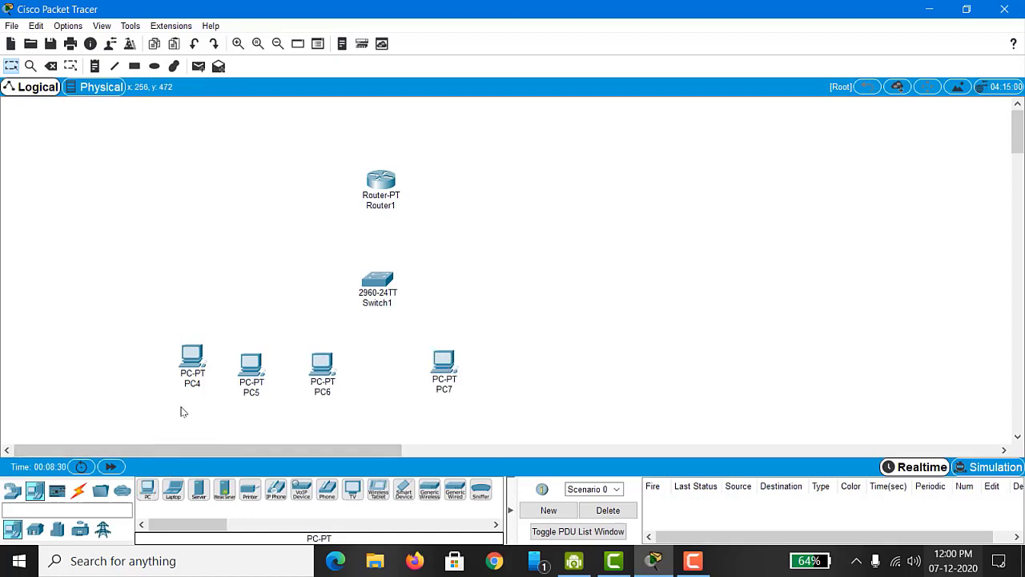
Cable Router1 to Switch1 using the automatically chosen connection type.
left_click(78, 490)
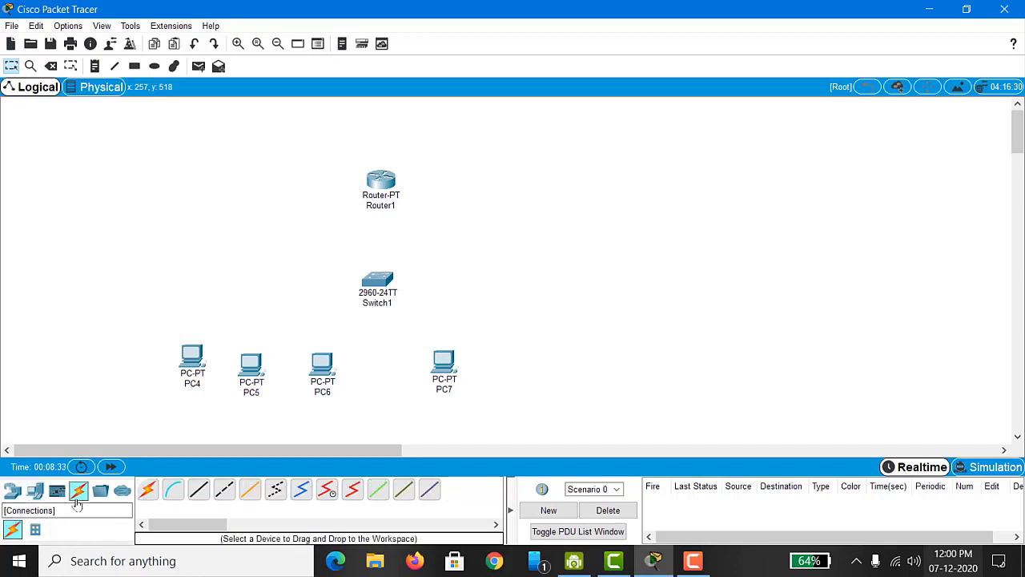
left_click(148, 489)
left_click(380, 181)
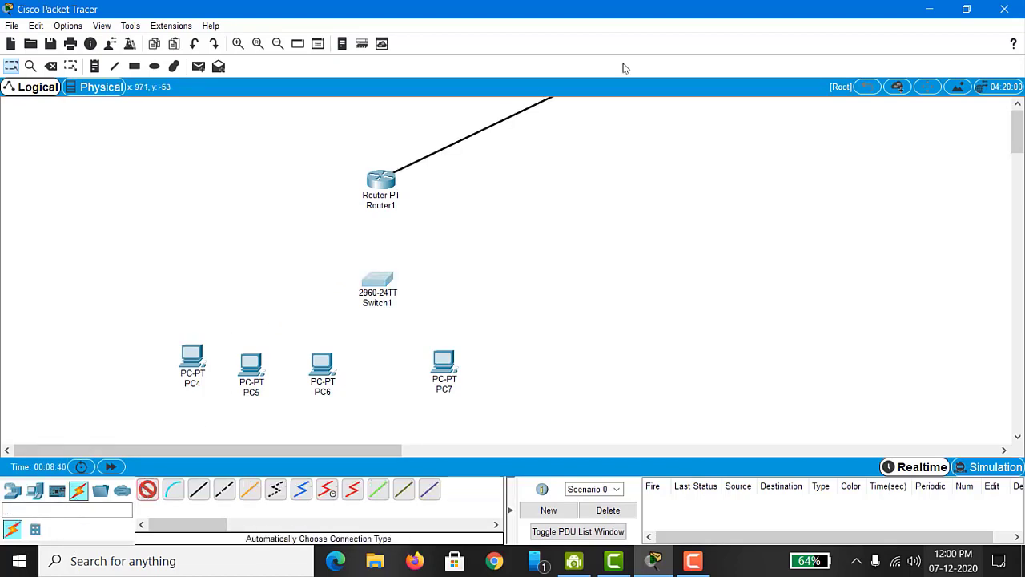
left_click(377, 280)
Cable Switch1 to PC6, PC7, PC5 and PC4 with automatic connections.
left_click(148, 488)
left_click(377, 280)
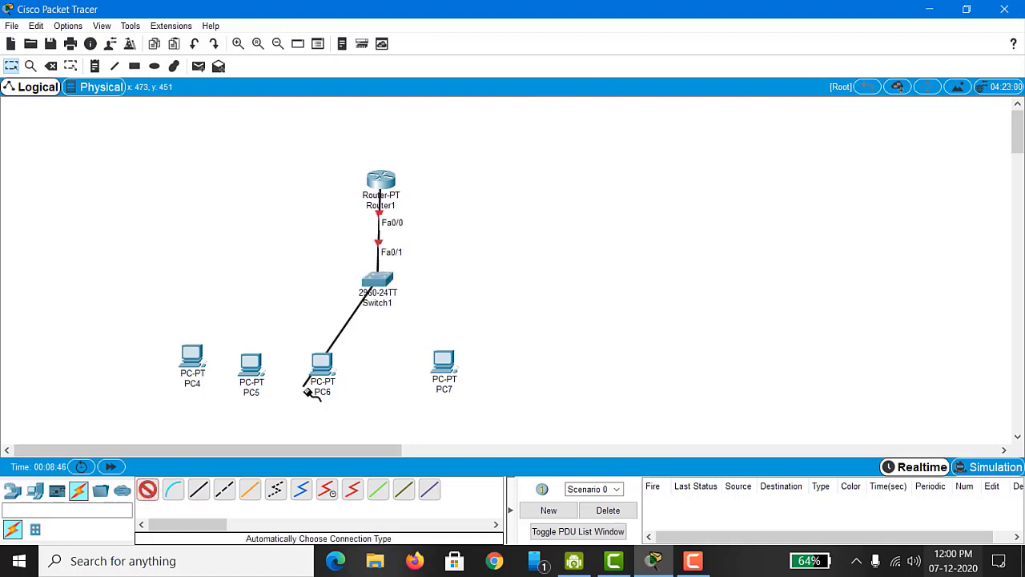
left_click(324, 362)
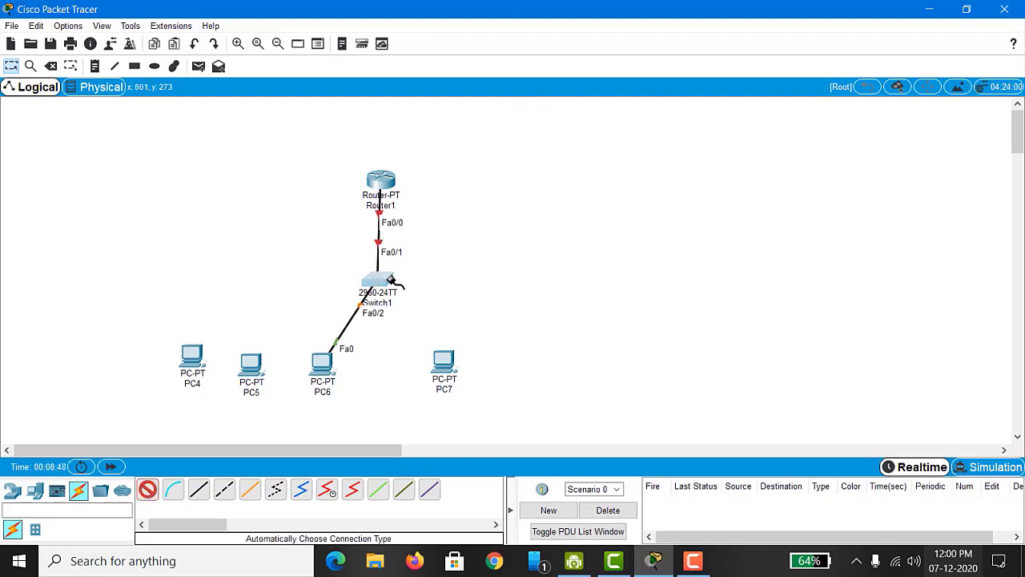
left_click(377, 280)
left_click(446, 365)
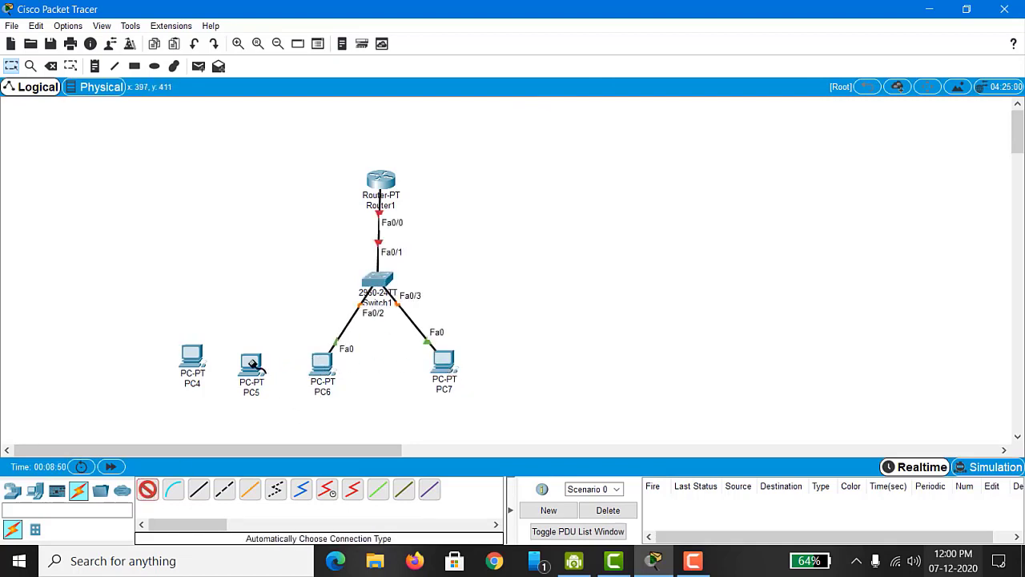
left_click(378, 280)
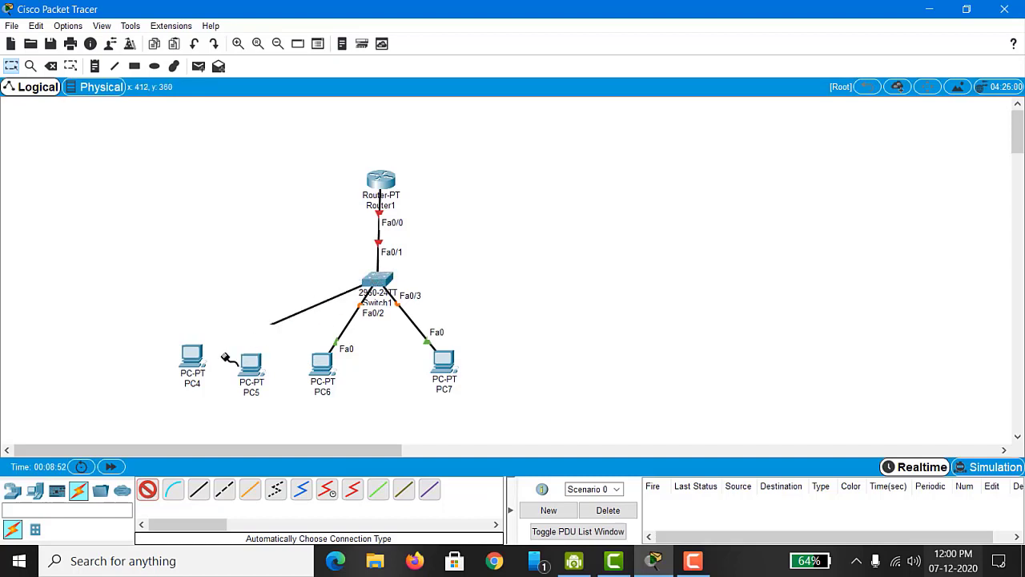
left_click(250, 364)
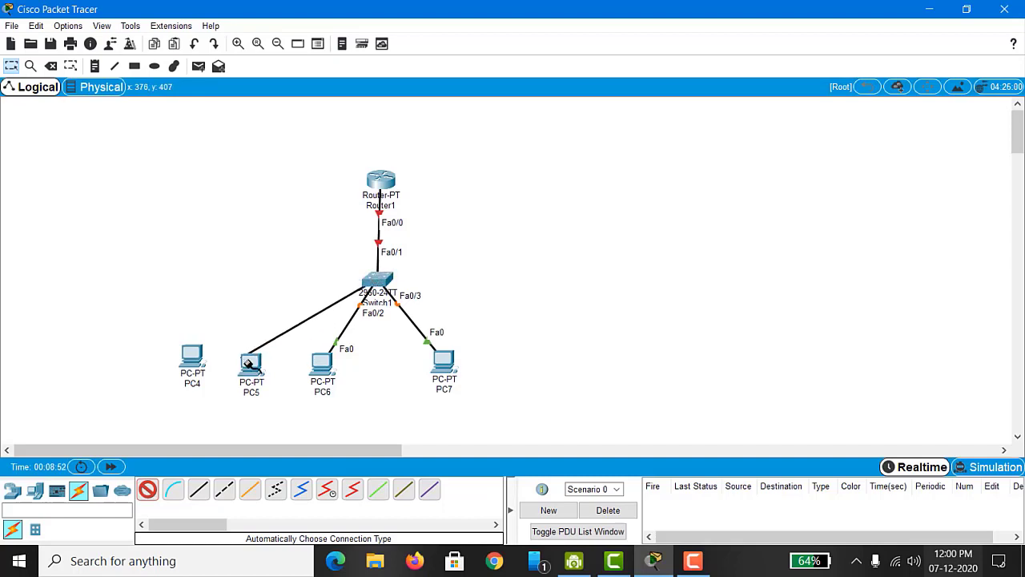
left_click(192, 358)
left_click(378, 281)
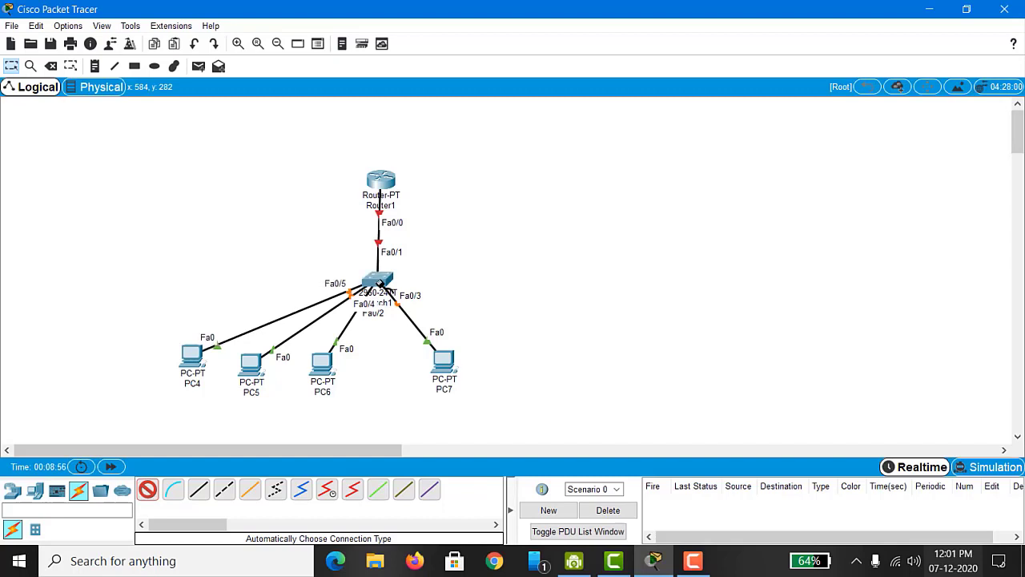
left_click(148, 491)
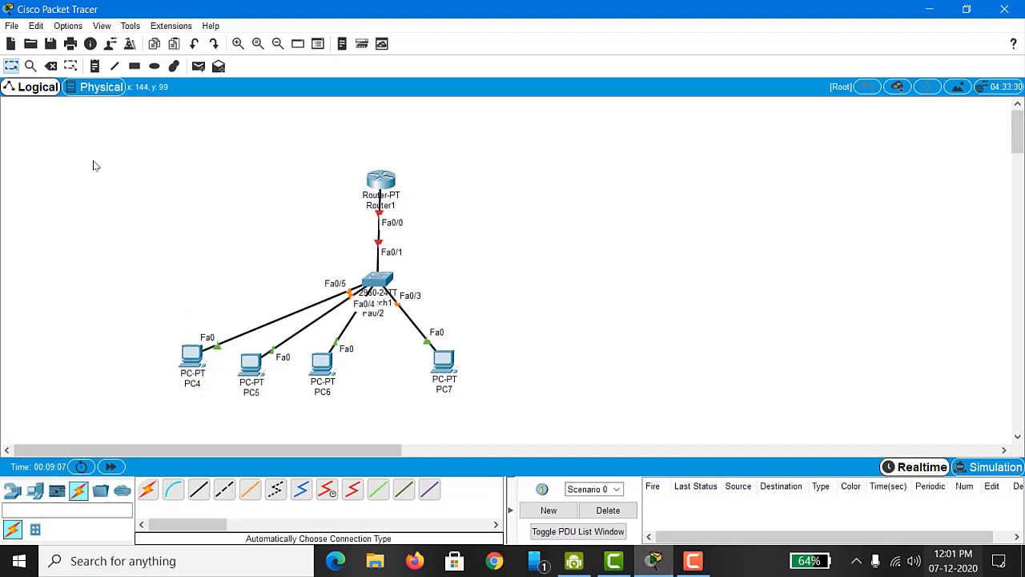
In Router1's CLI, decline the setup dialog, then run en and conf t to reach global configuration.
left_click(384, 181)
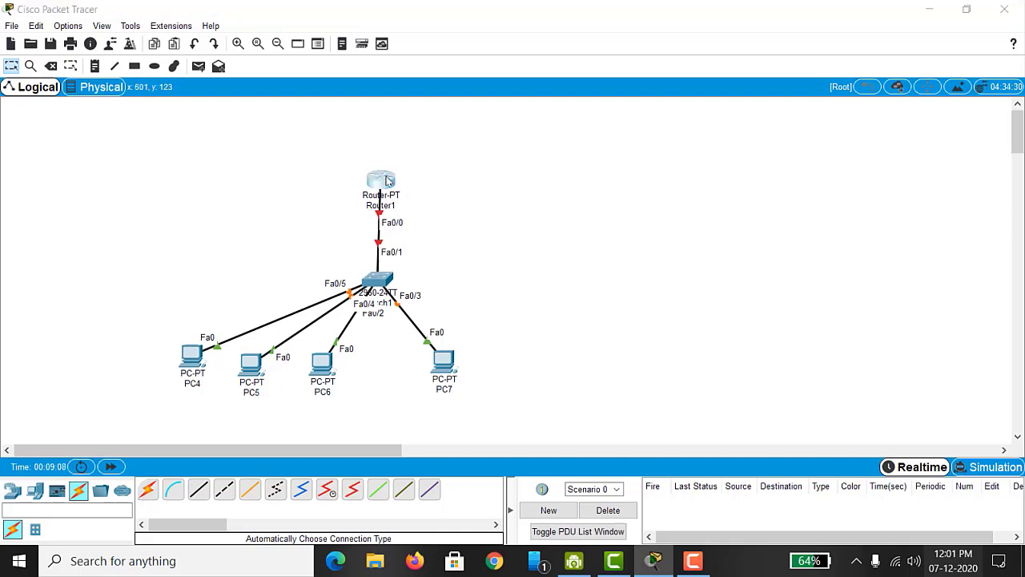
type("no")
key("Return")
key("Return")
key("Return")
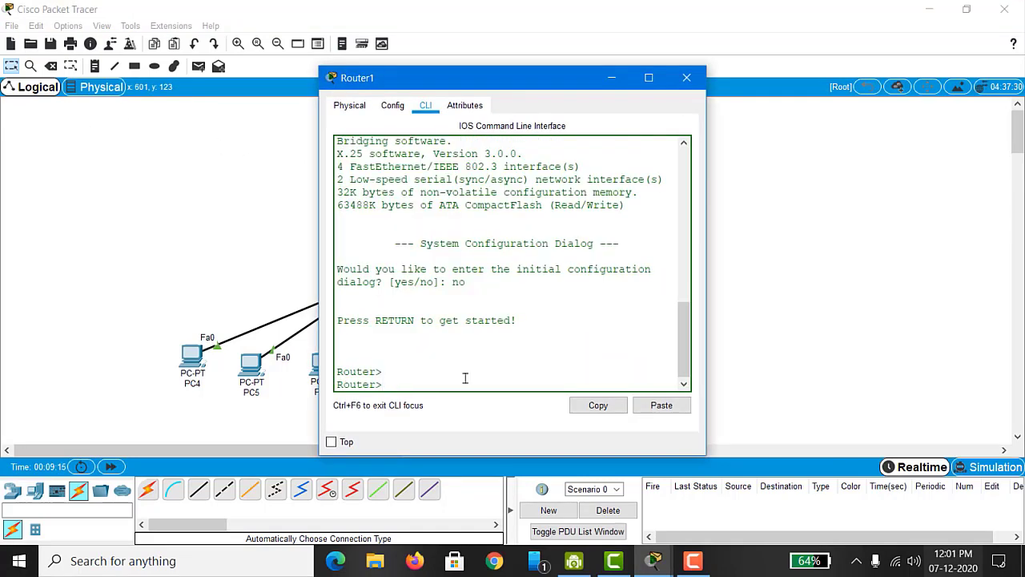
type("en")
key("Return")
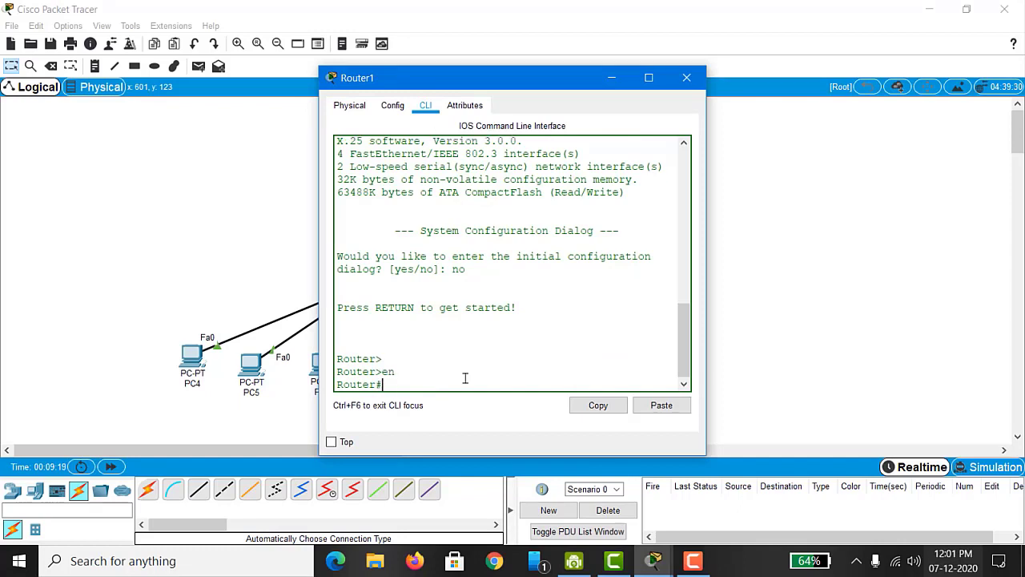
type("conf g")
key("BackSpace")
type("t")
key("Return")
key("Return")
key("Return")
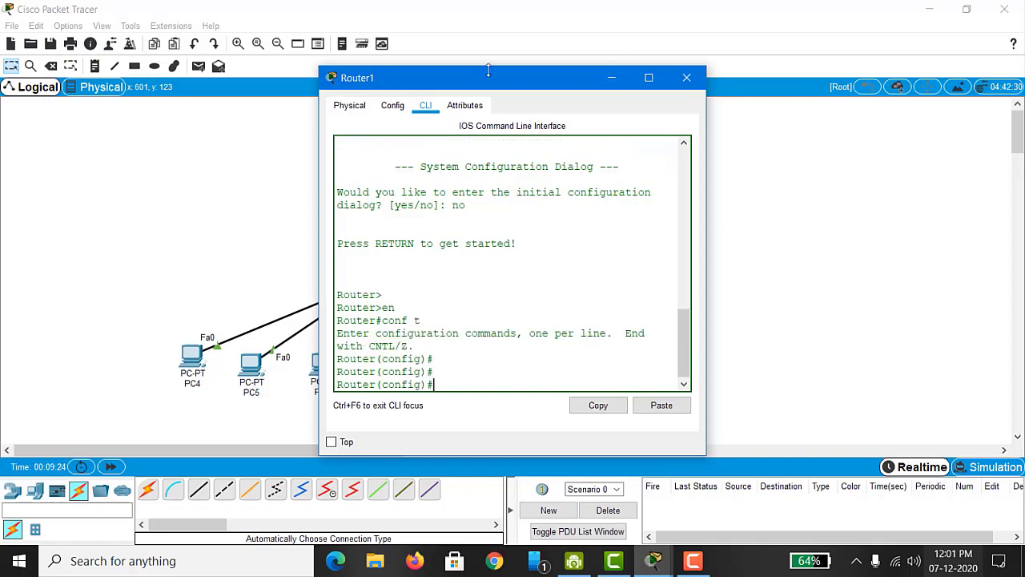
left_click_drag(482, 80, 730, 64)
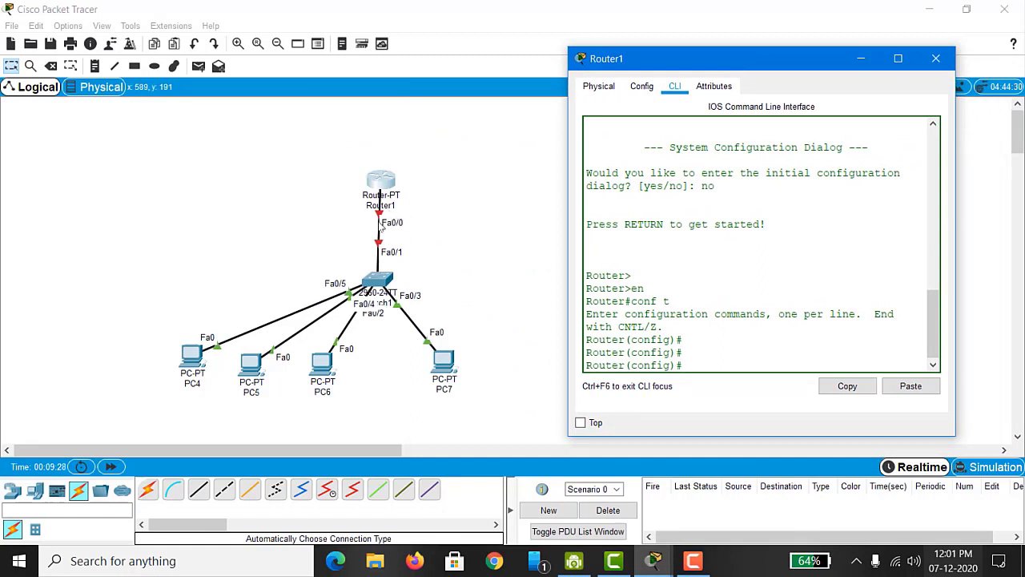
Assign Fa0/0 the IP 1.0.0.1 255.0.0.0, enable it with no shut, and exit.
type("int fa0/0")
key("Return")
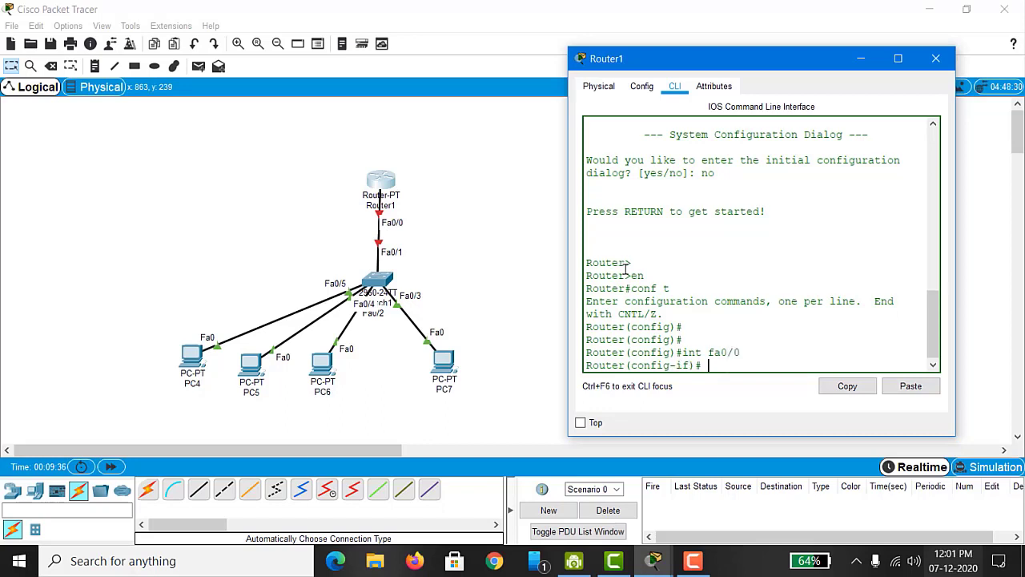
type("oip")
key("BackSpace")
key("BackSpace")
key("BackSpace")
key("BackSpace")
type("ip add 1.0.0.1 255 .")
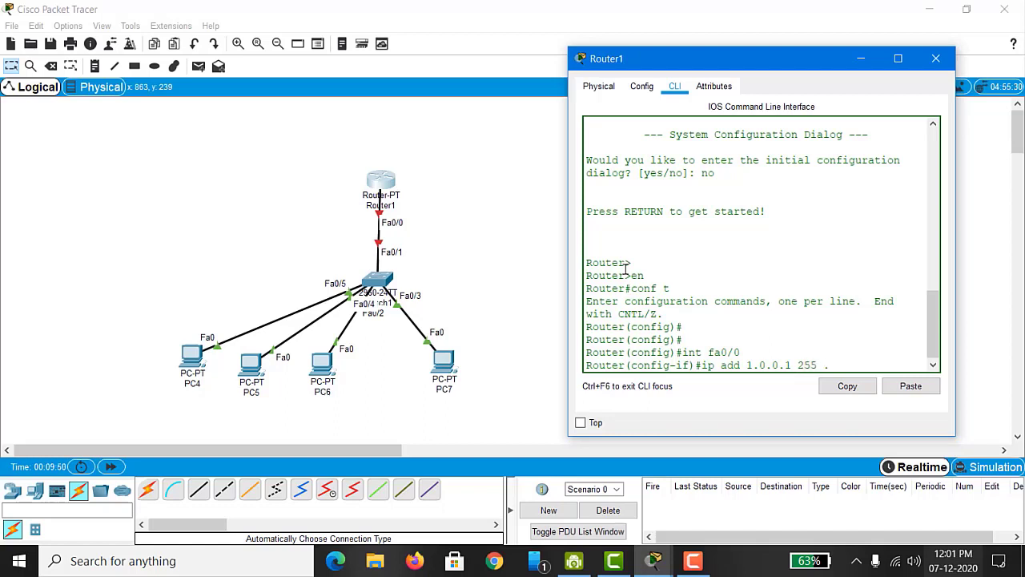
type("0.0.0")
key("Return")
type("no shut")
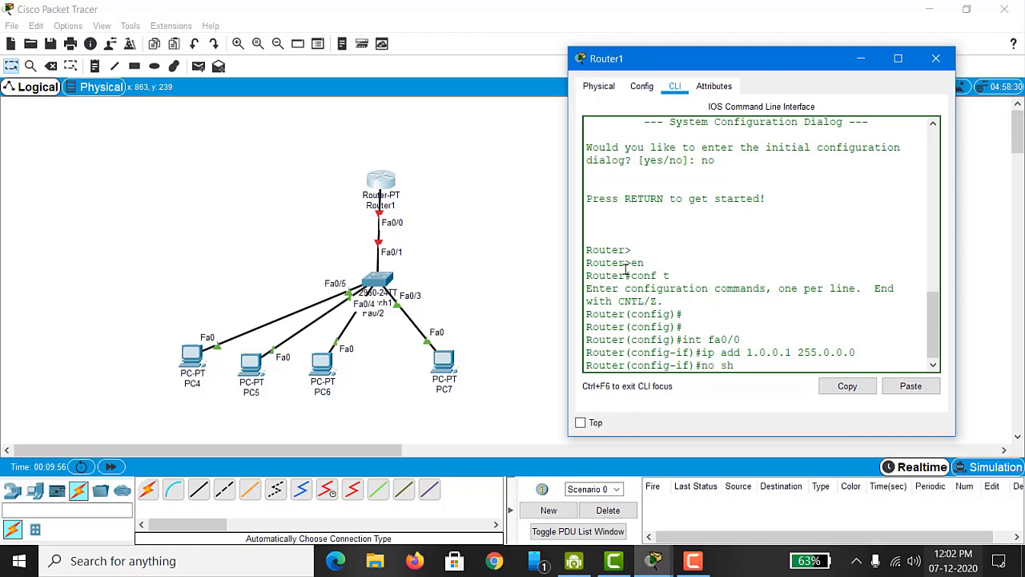
key("Return")
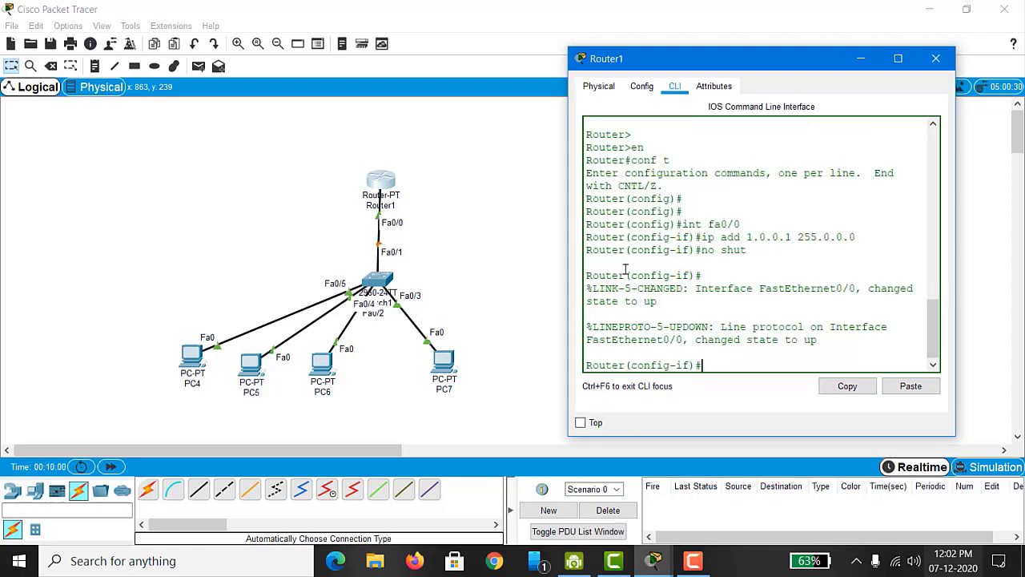
type("exit")
key("Return")
key("Return")
key("Return")
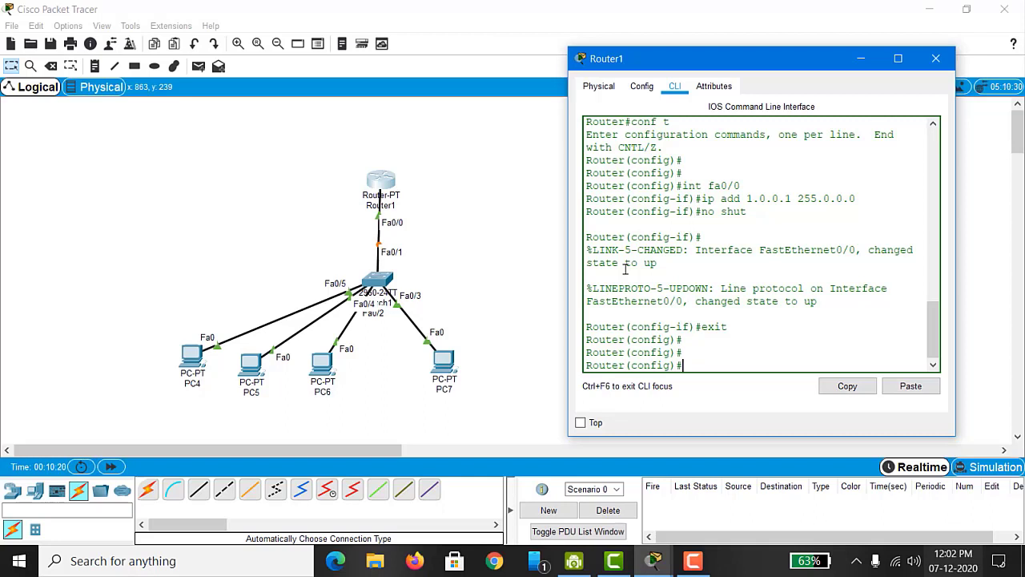
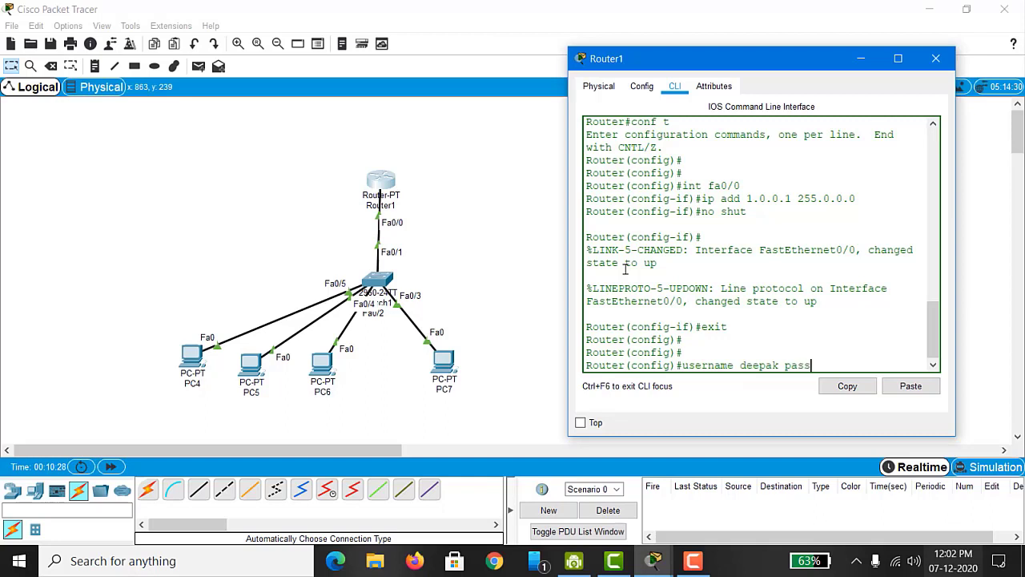
Add three local accounts on Router1 using the username … password … command for each.
key("Return")
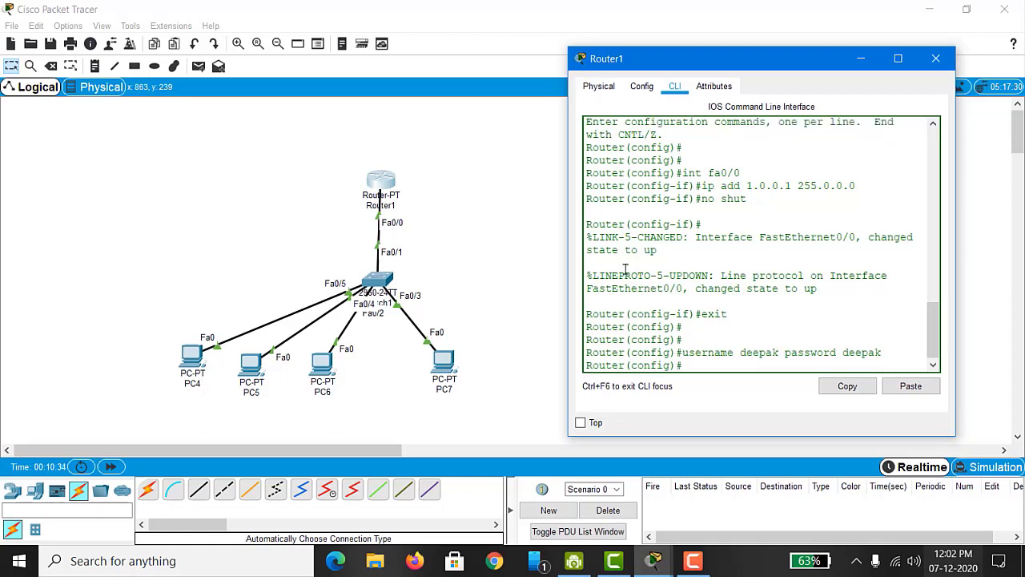
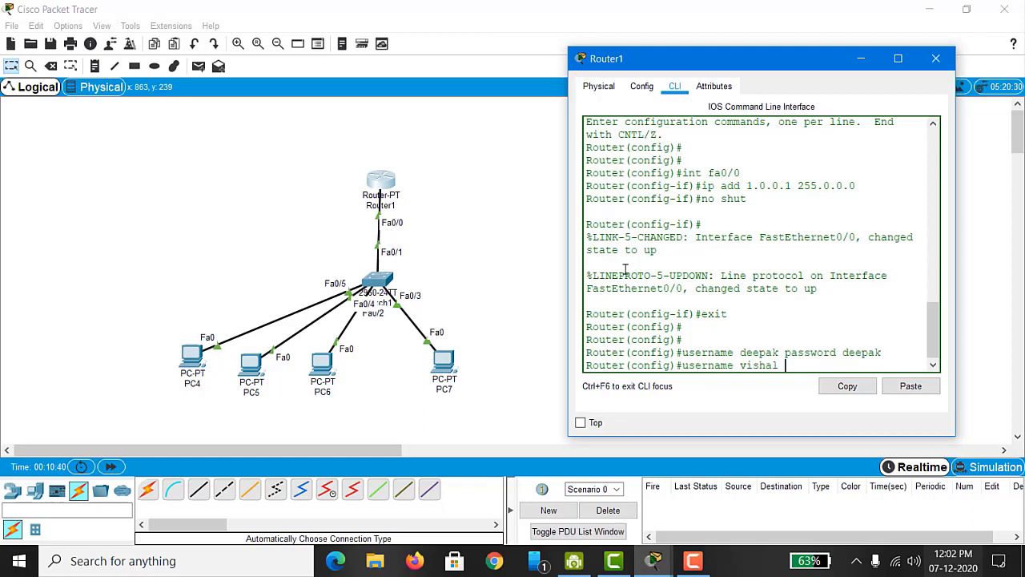
key("Return")
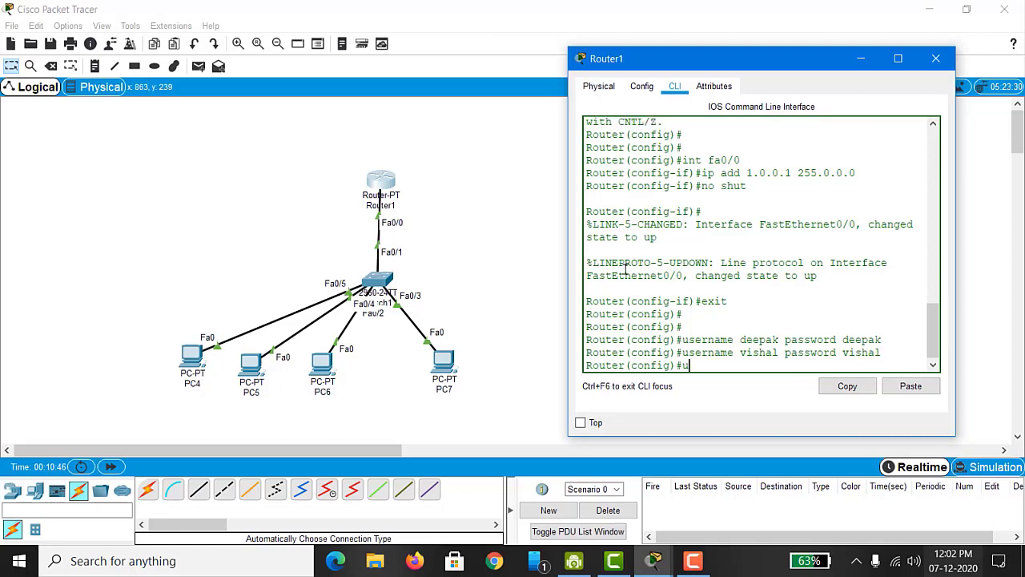
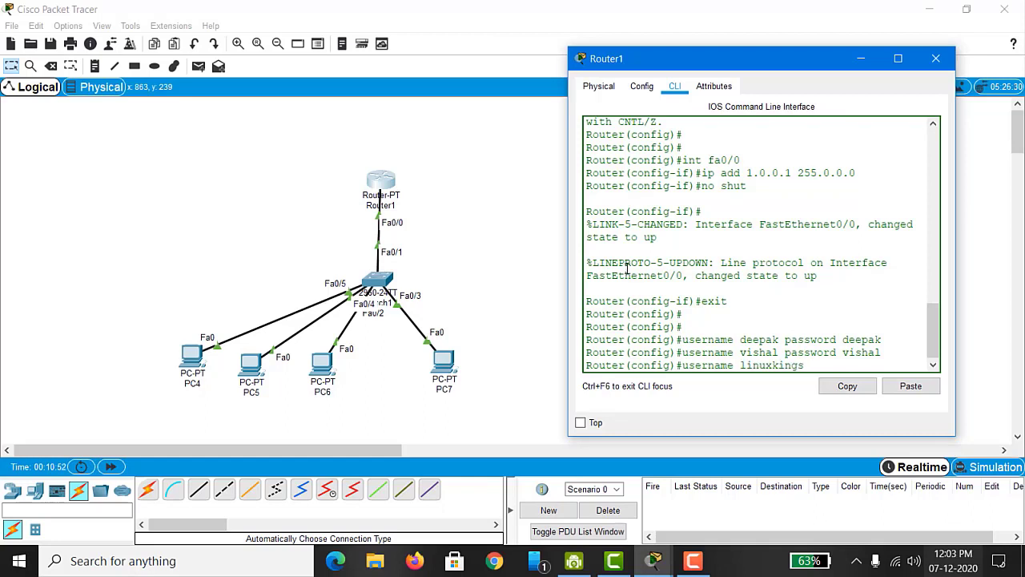
key("Return")
key("Return")
key("Return")
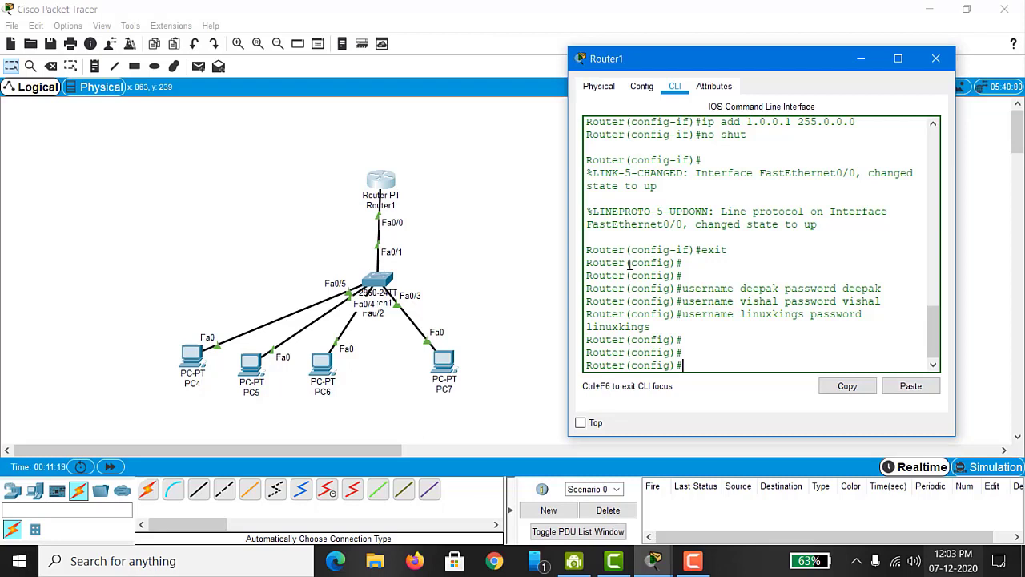
Set Router1's enable secret password.
type("enable secret telnet")
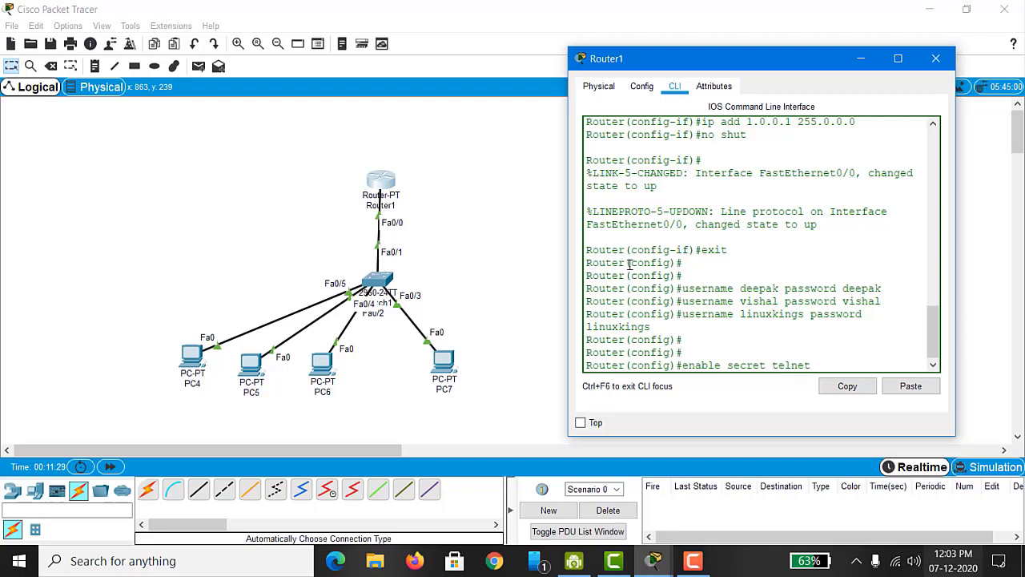
key("Return")
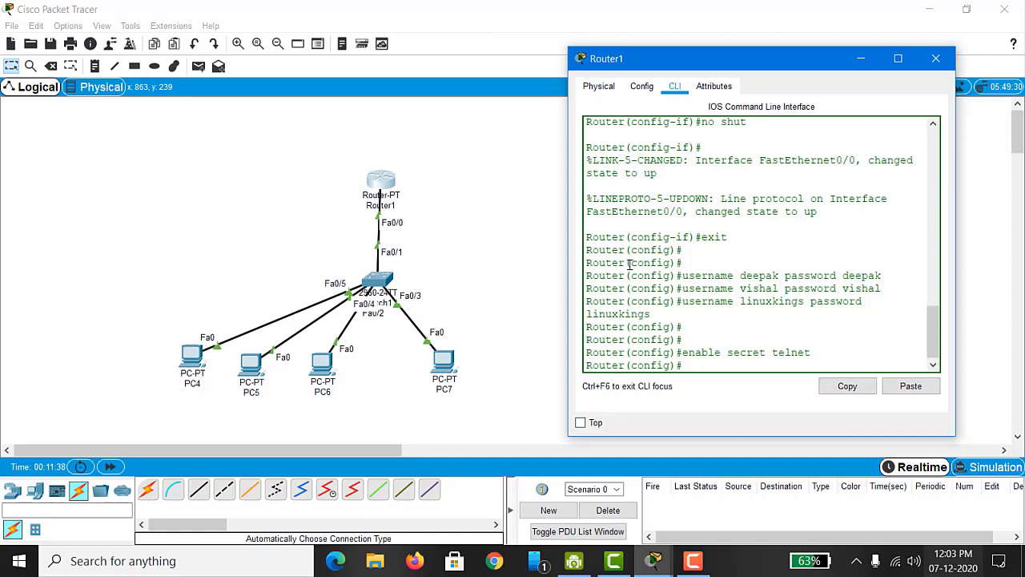
key("Return")
key("Return")
Configure line vty 0 4 with login local and a line password.
type("li")
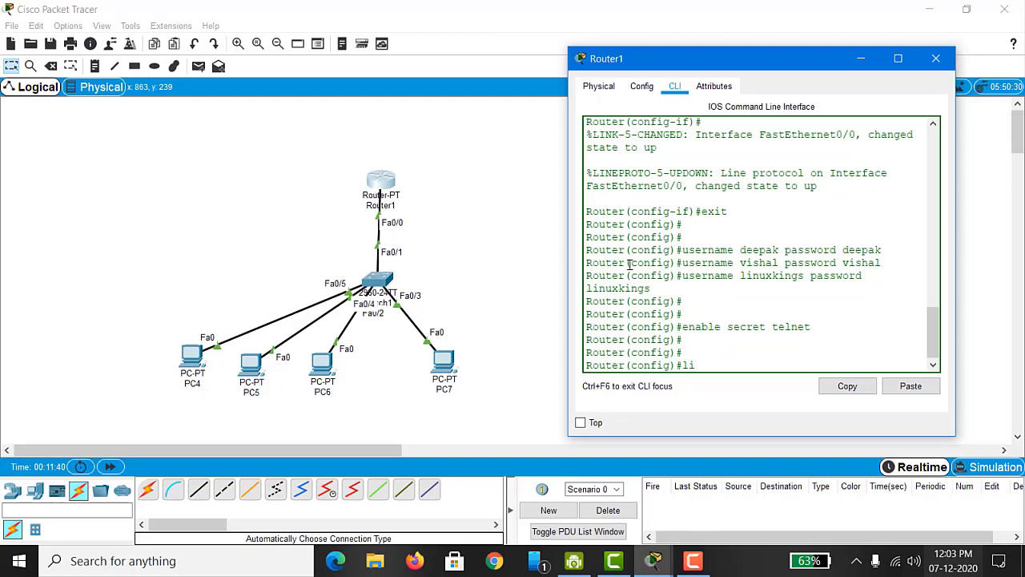
type("ne vty 0 4")
key("Return")
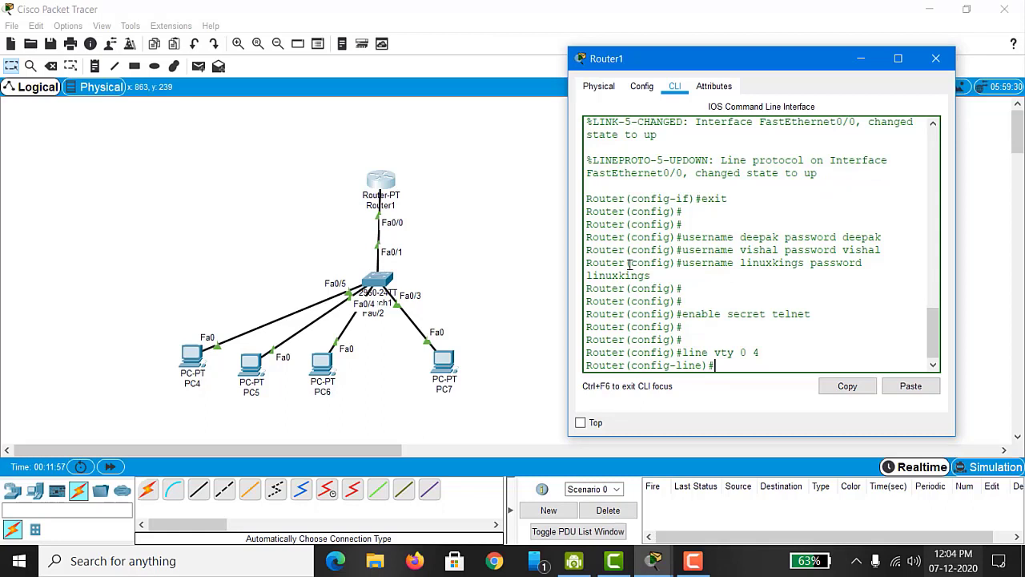
type("login local")
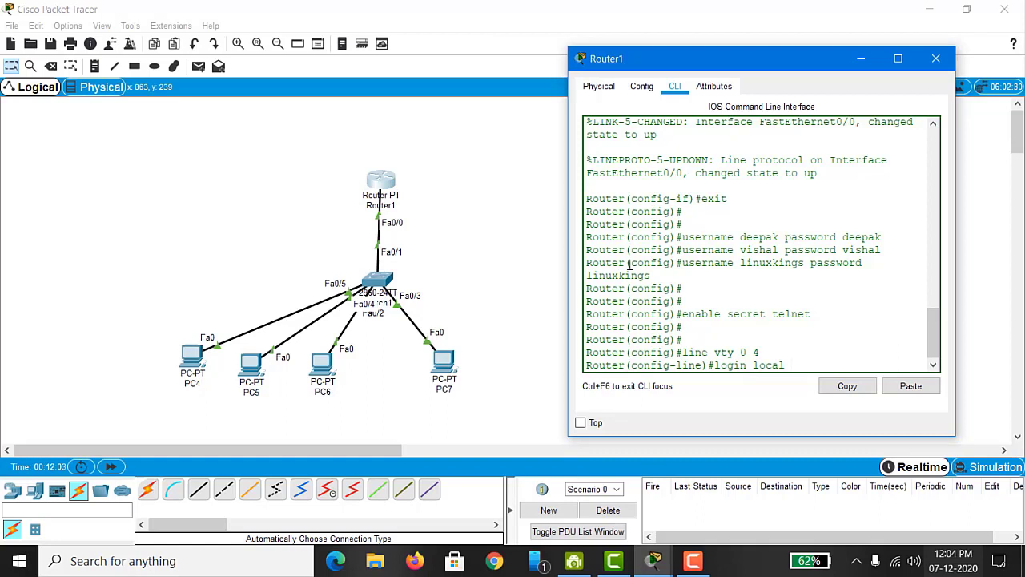
key("Return")
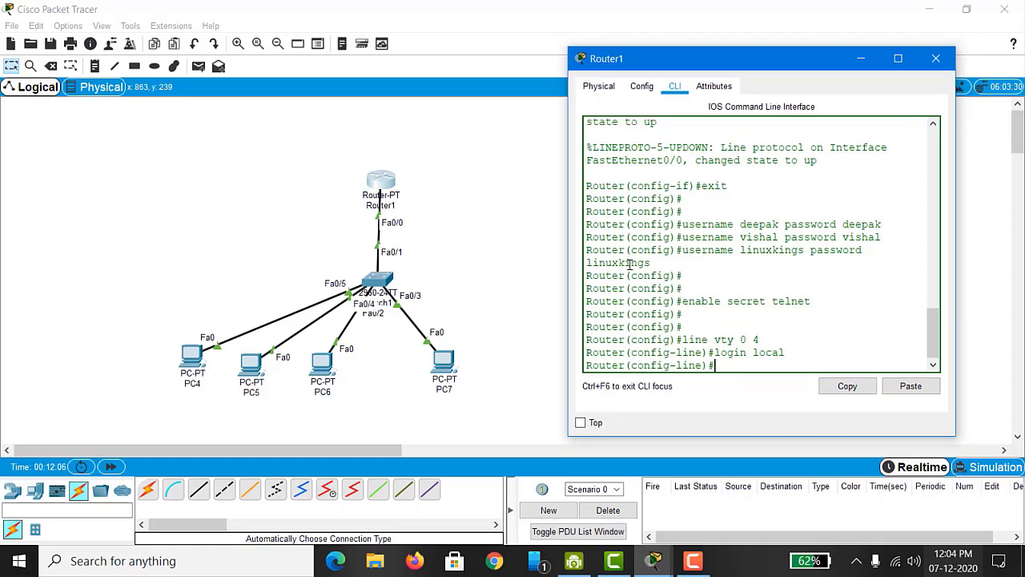
type("password telnet")
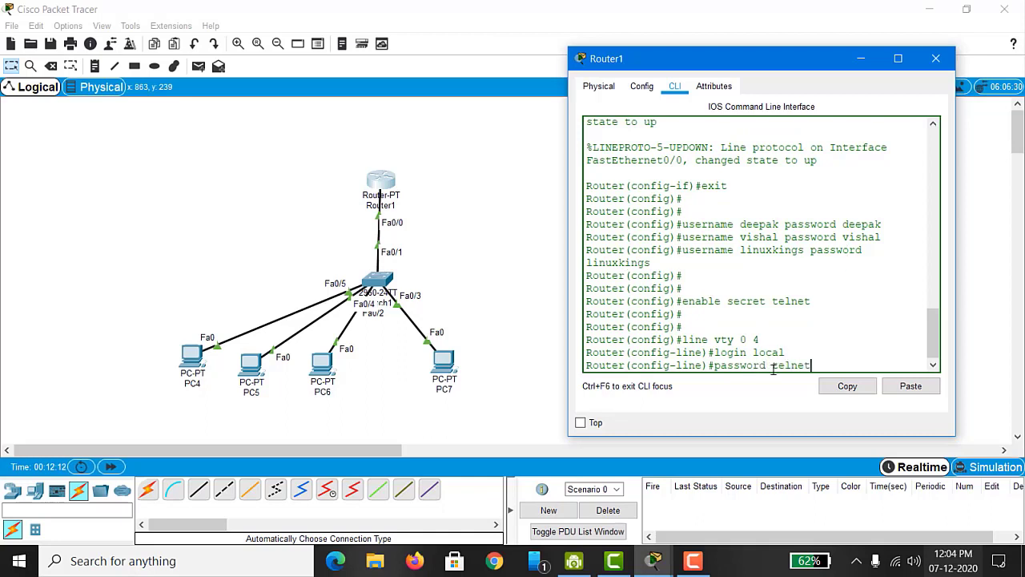
left_click_drag(772, 364, 815, 365)
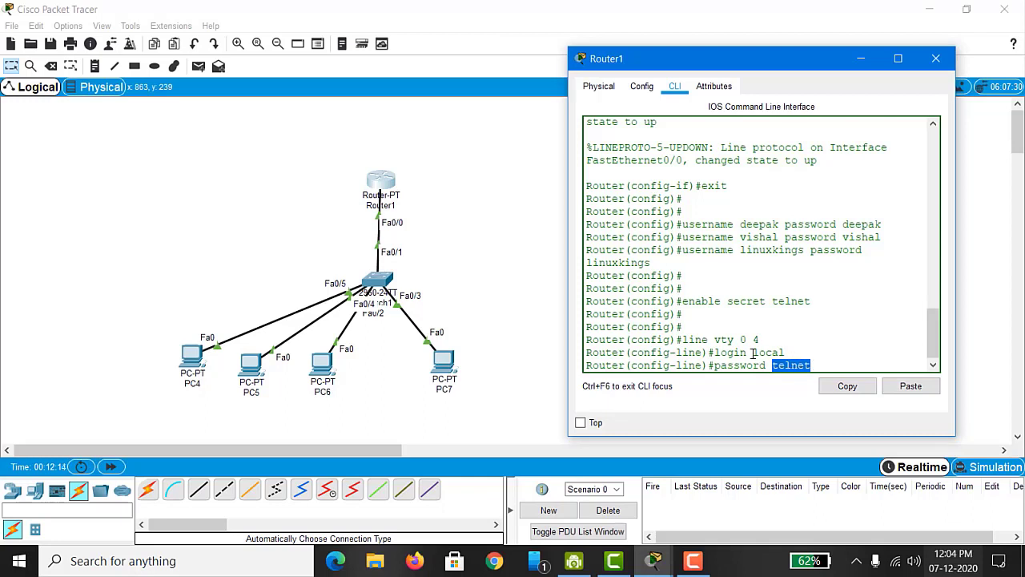
left_click_drag(753, 352, 788, 353)
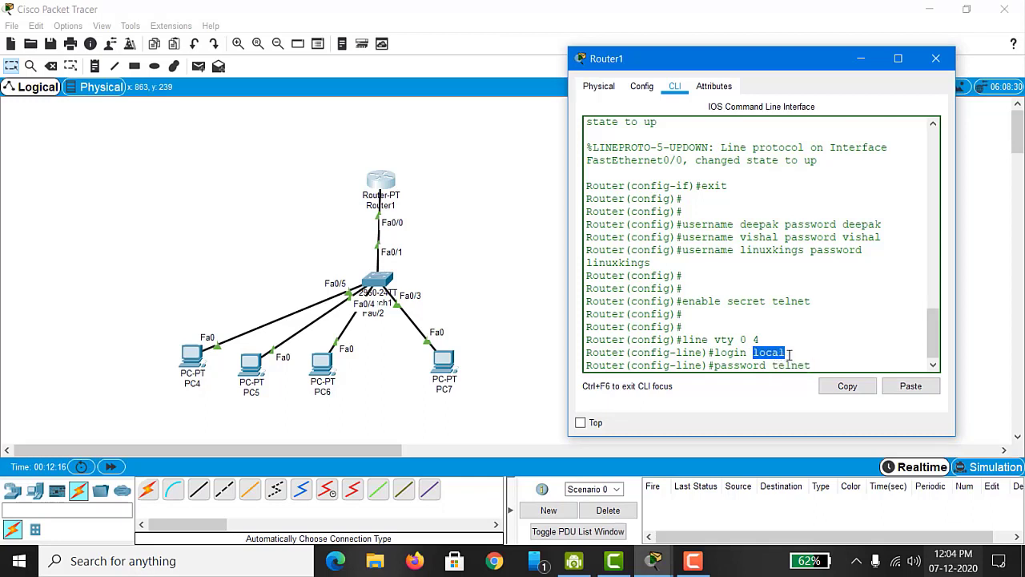
left_click(787, 352)
Submit the VTY password, exit twice to privileged mode, and save with wr.
key("Return")
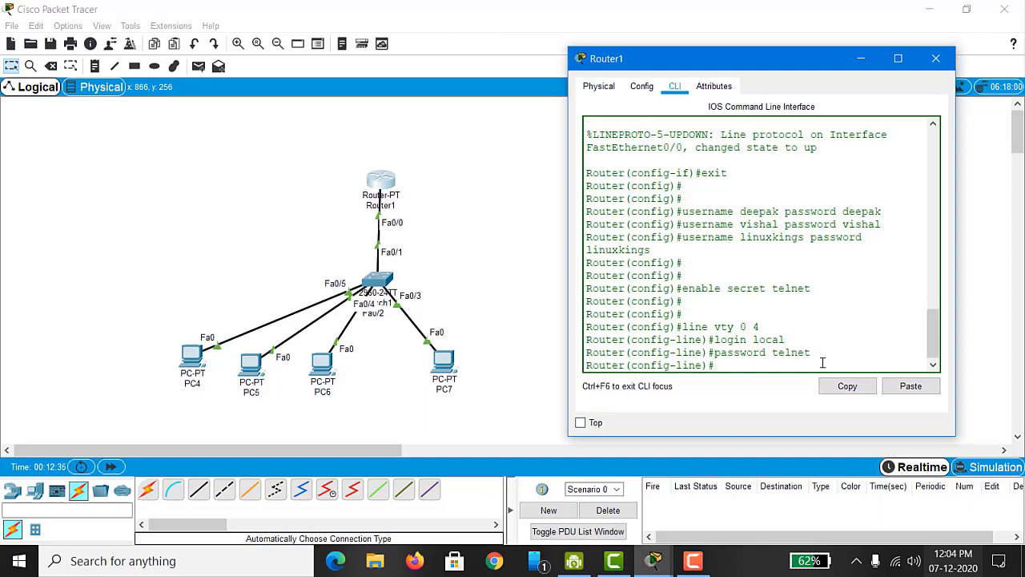
type("exit")
key("Return")
key("Return")
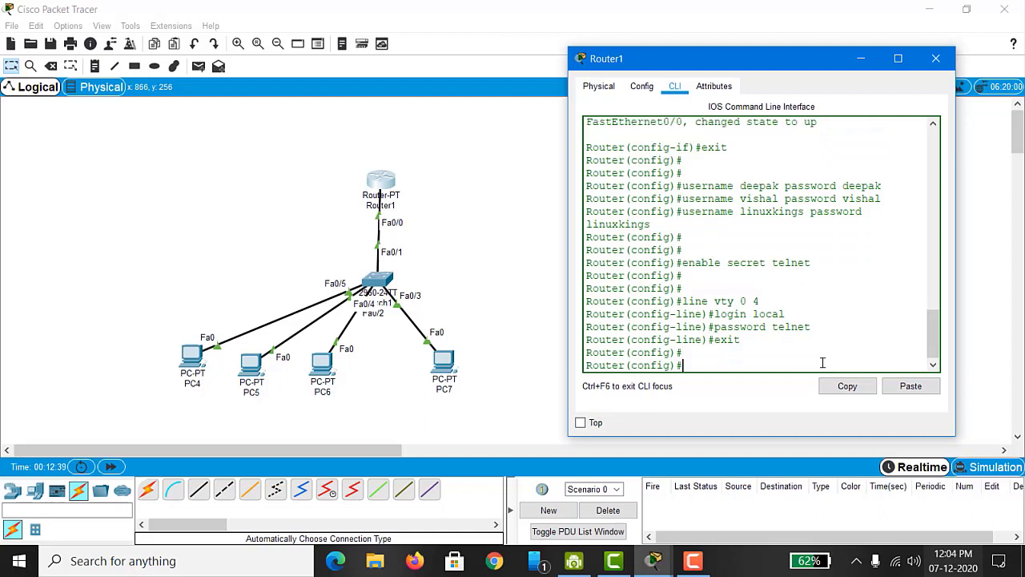
type("exit")
key("Return")
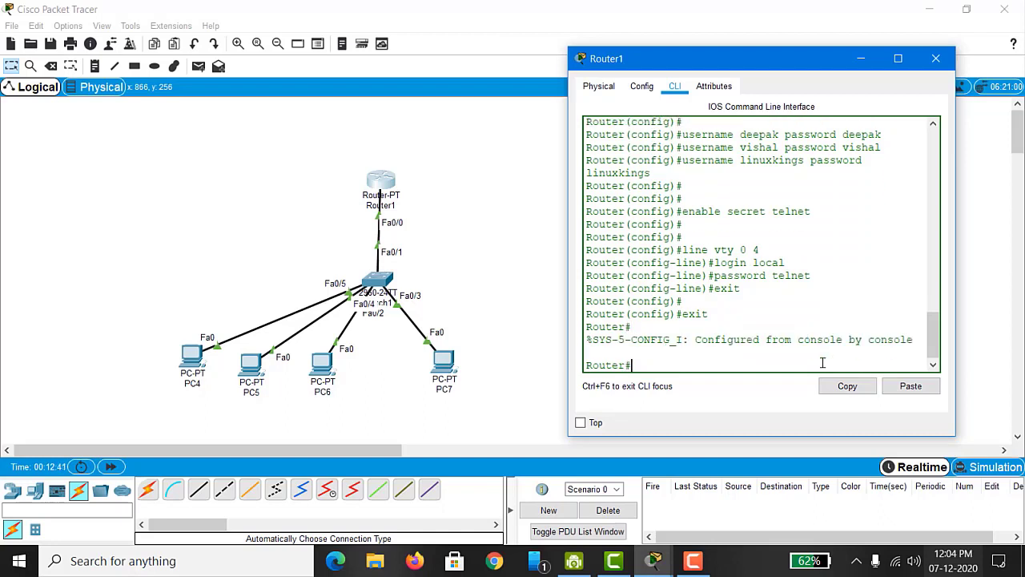
type("wr")
key("Return")
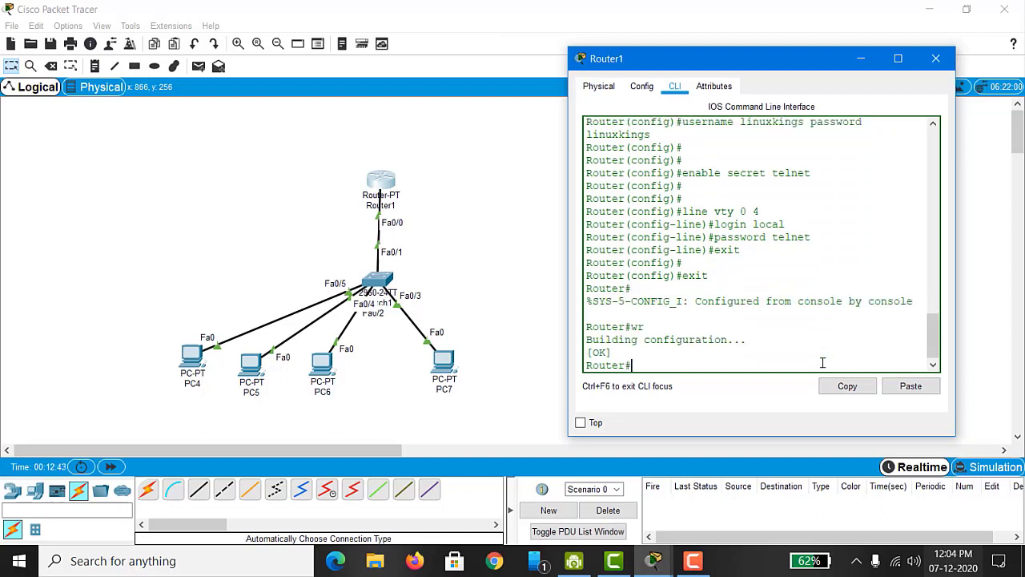
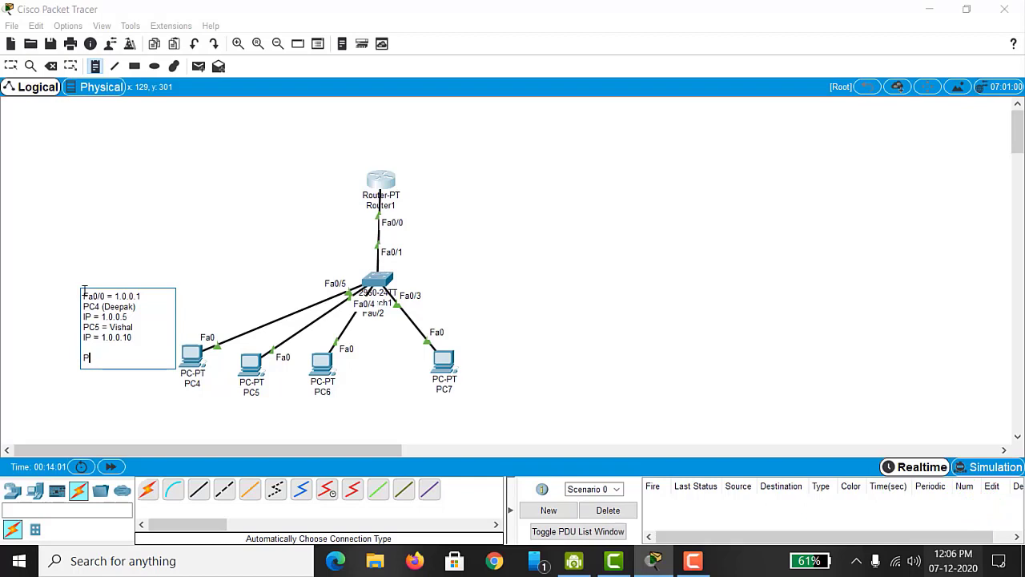
Add PC7 with IP = 1.0.0.20 and PC6 with Ip = 1.0.0.4 to the canvas address note.
type("C7 ( LinuxKings)")
key("Return")
type("Ip")
key("BackSpace")
type("P")
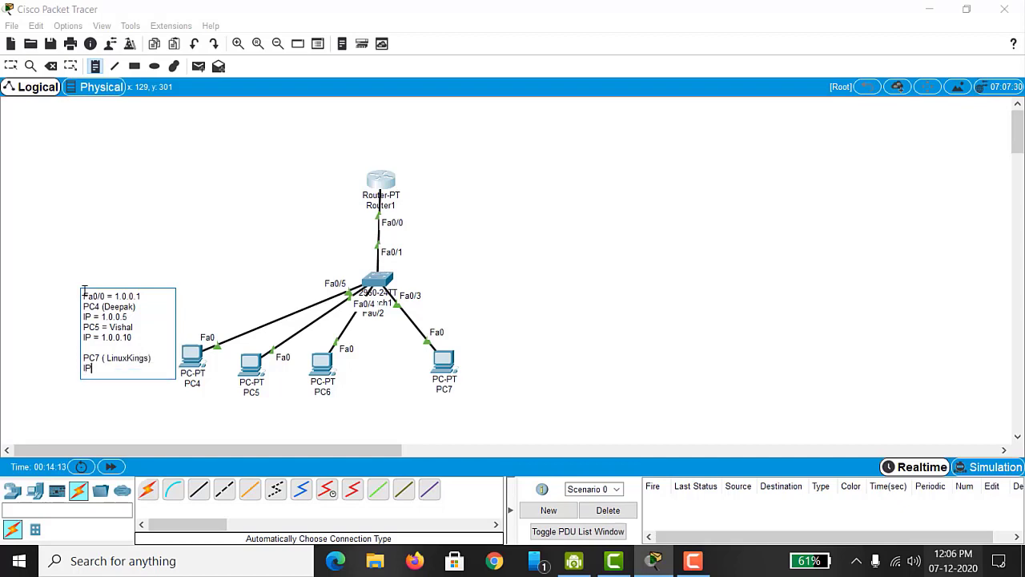
type(" = 1.0.0.20")
key("Return")
key("Return")
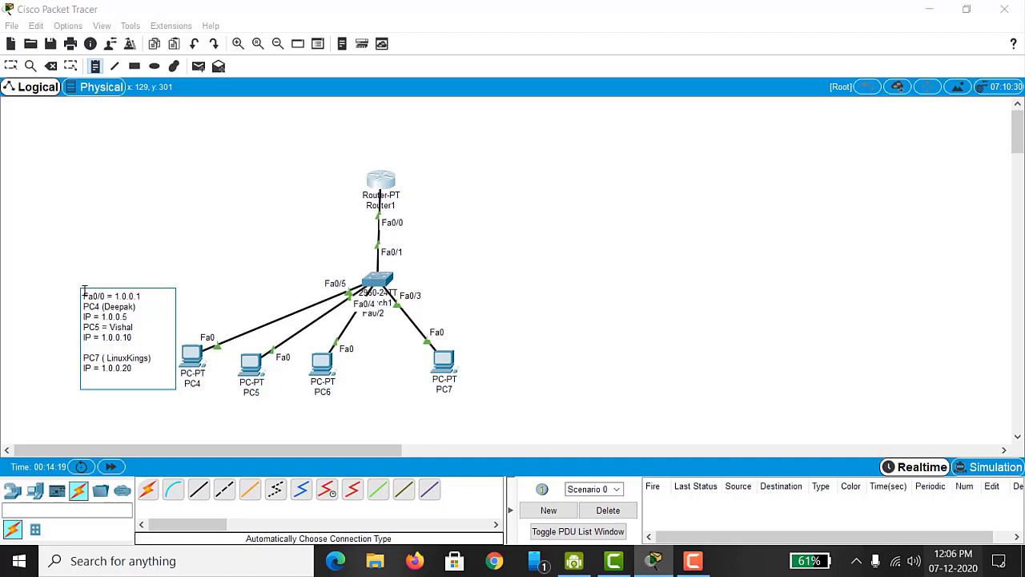
type("PC6")
key("Return")
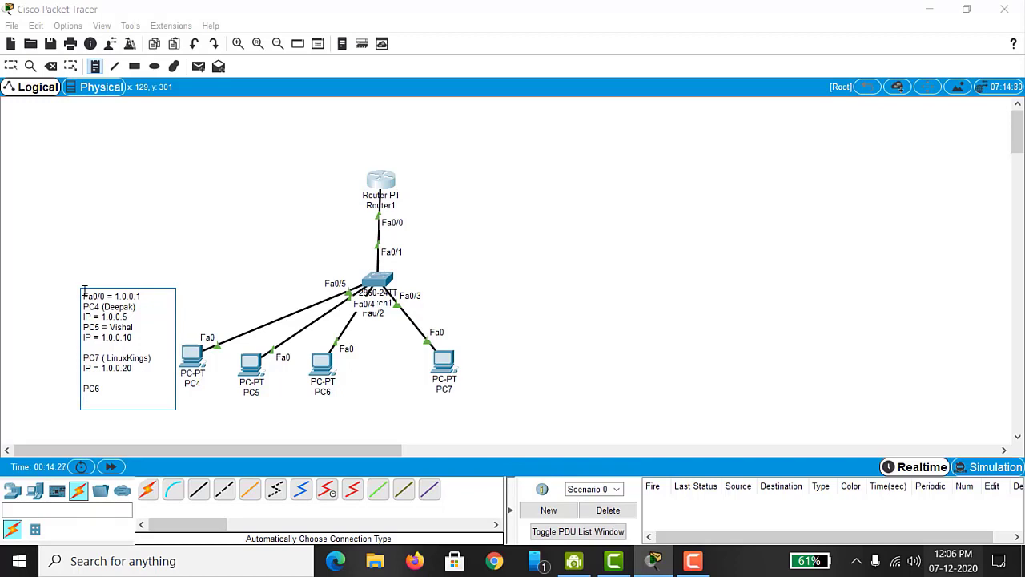
type("Ip = 1.0.0.4")
left_click(11, 67)
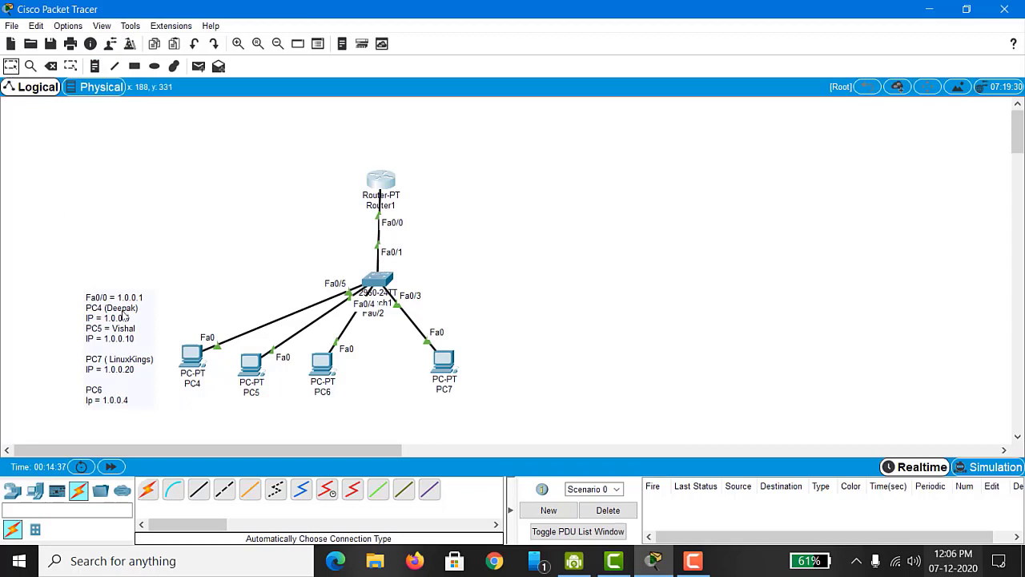
Move the address note higher, then give PC4 static IP 1.0.0.5 with mask 255.0.0.0.
left_click_drag(114, 308, 120, 226)
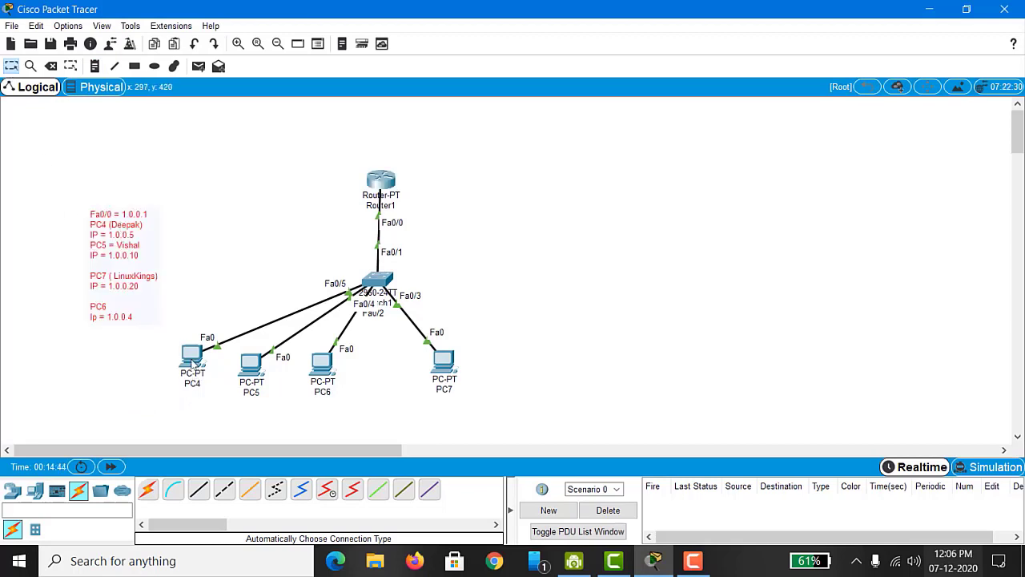
mouse_move(192, 360)
left_click(194, 361)
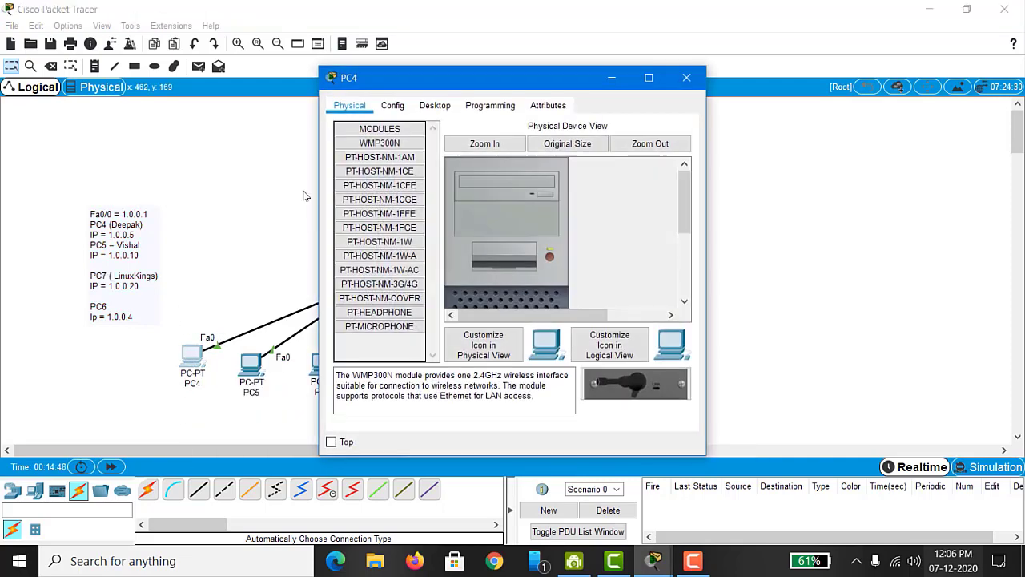
left_click(429, 106)
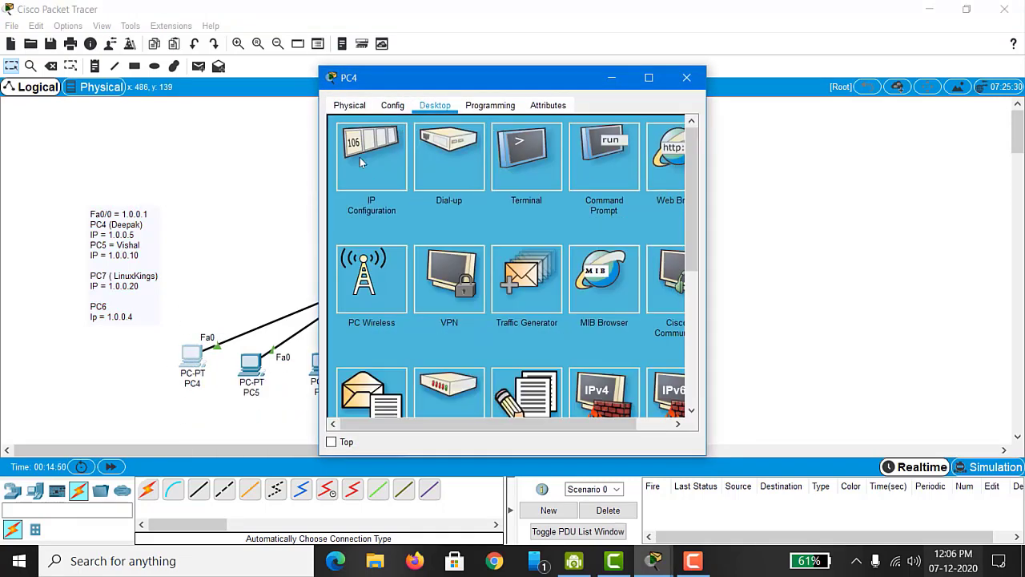
left_click(364, 164)
left_click(495, 201)
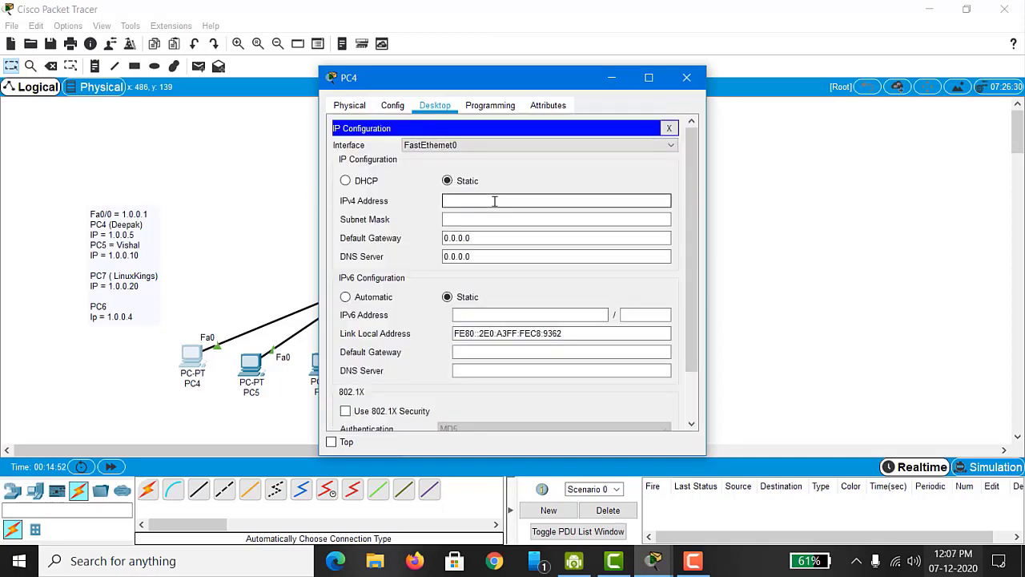
type("1.0.0.5")
key("Tab")
key("Tab")
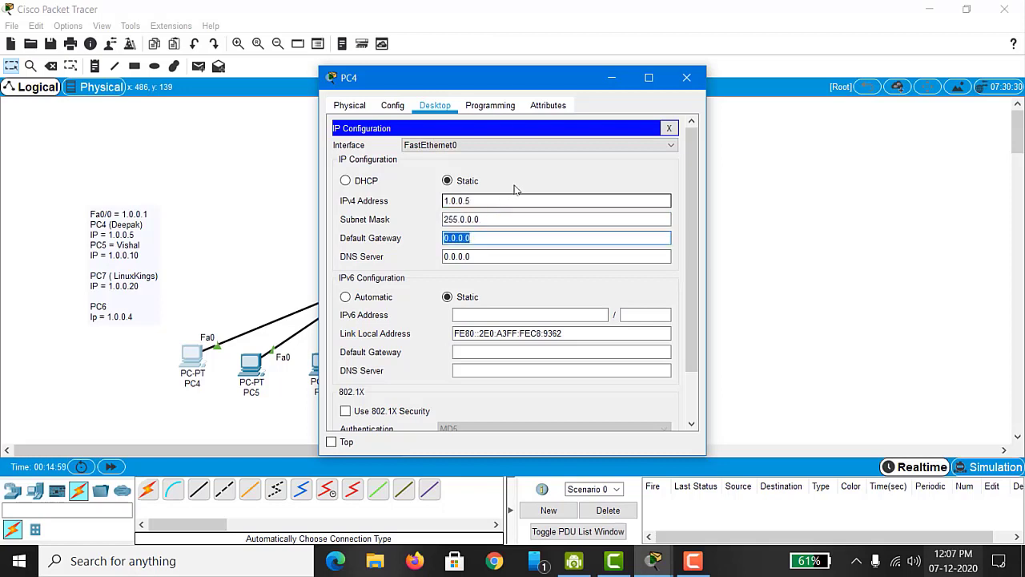
left_click(669, 129)
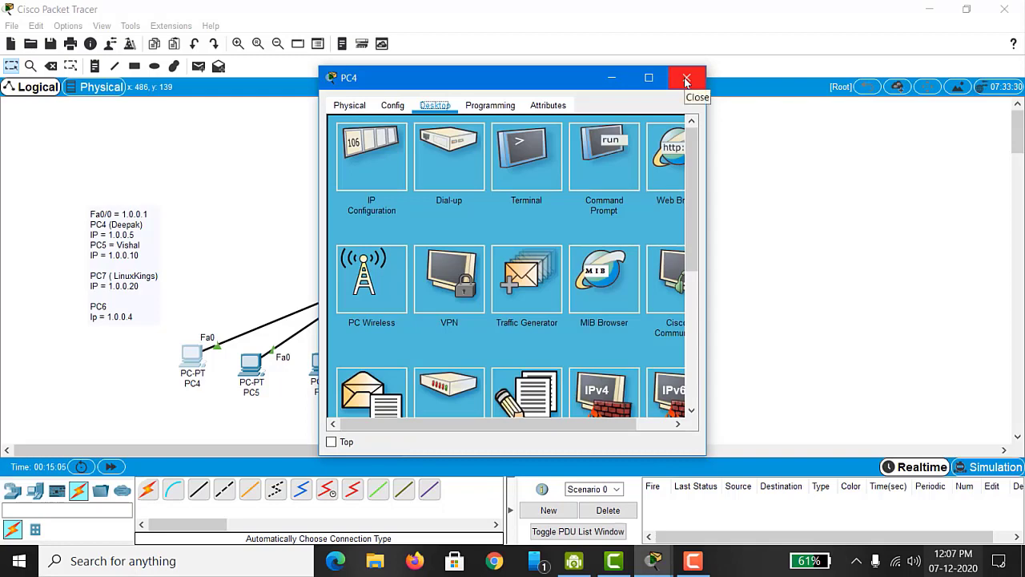
left_click(686, 79)
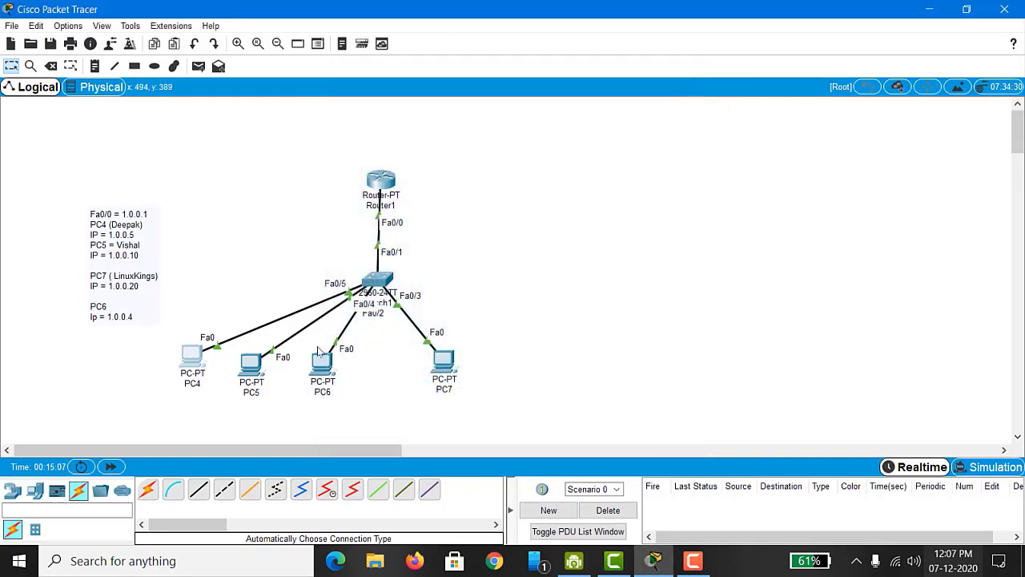
Configure PC5 with IP 1.0.0.10, mask 255.0.0.0 and default gateway 1.0.0.1.
left_click(253, 368)
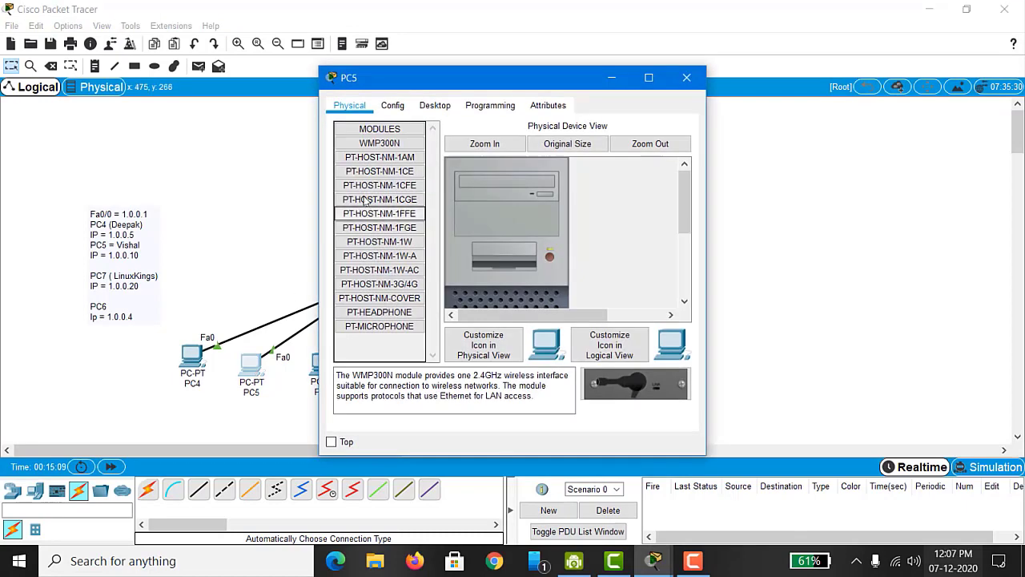
left_click(435, 105)
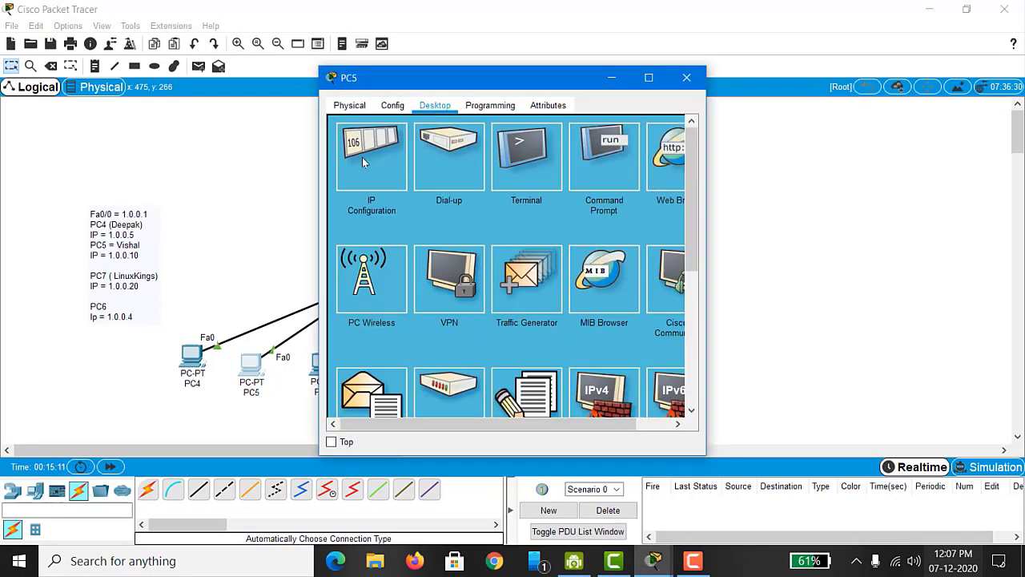
left_click(361, 157)
left_click(465, 200)
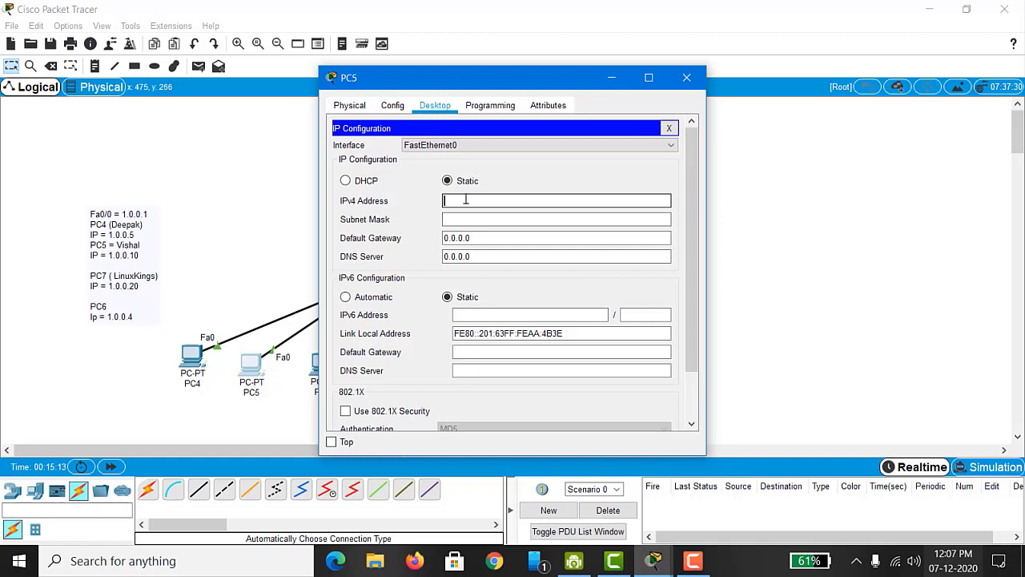
type("1.0.0.10")
key("Tab")
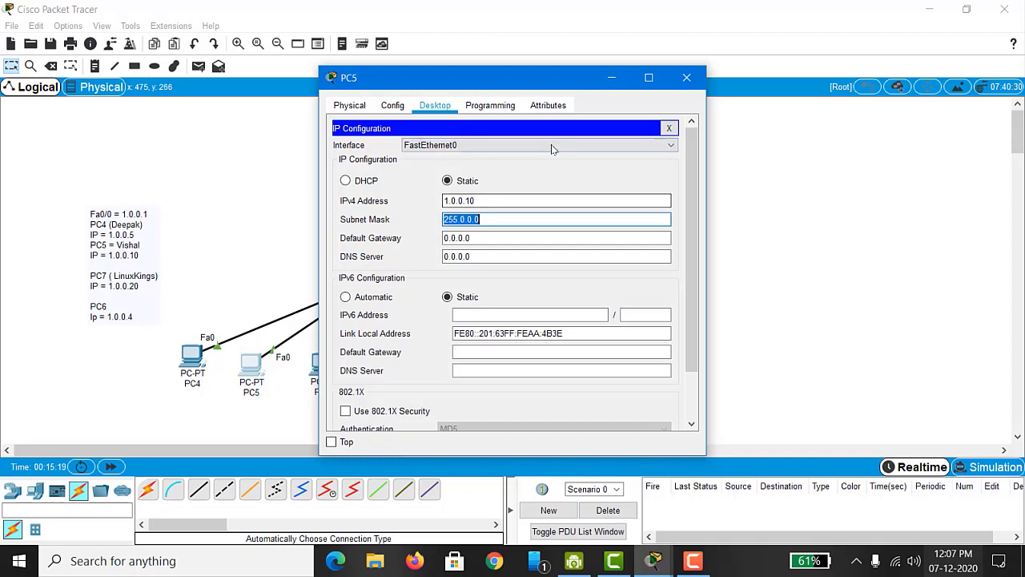
triple_click(477, 240)
key("BackSpace")
type("1.0.0.1")
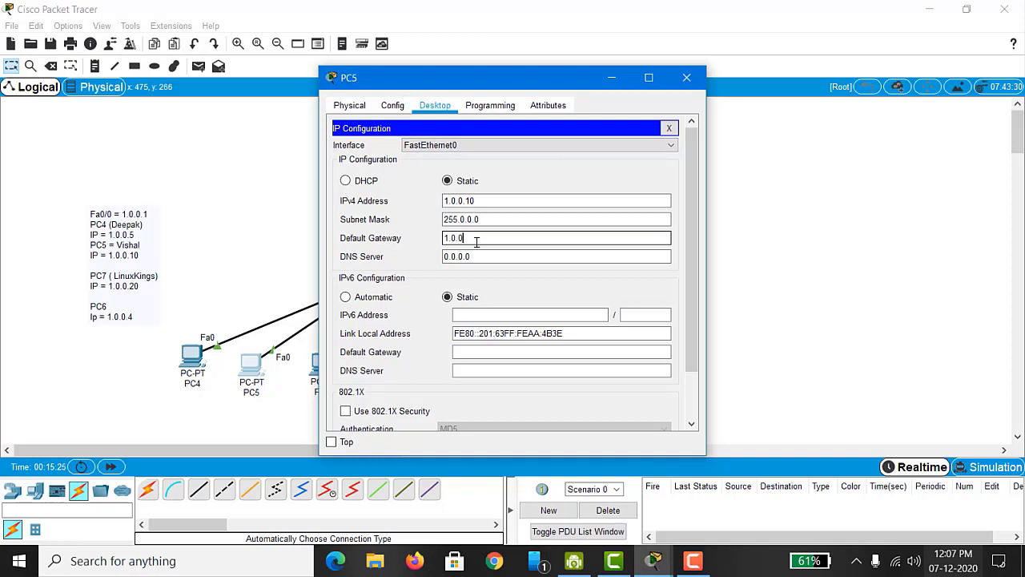
left_click(670, 129)
left_click(687, 78)
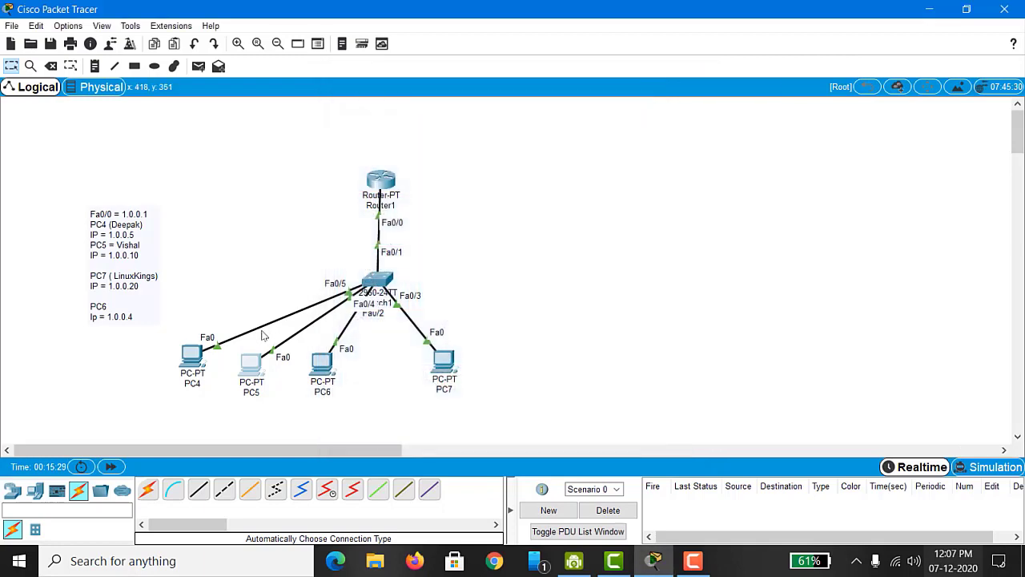
Replace PC4's default gateway 0.0.0.0 with 1.0.0.1 in its IP Configuration.
left_click(193, 361)
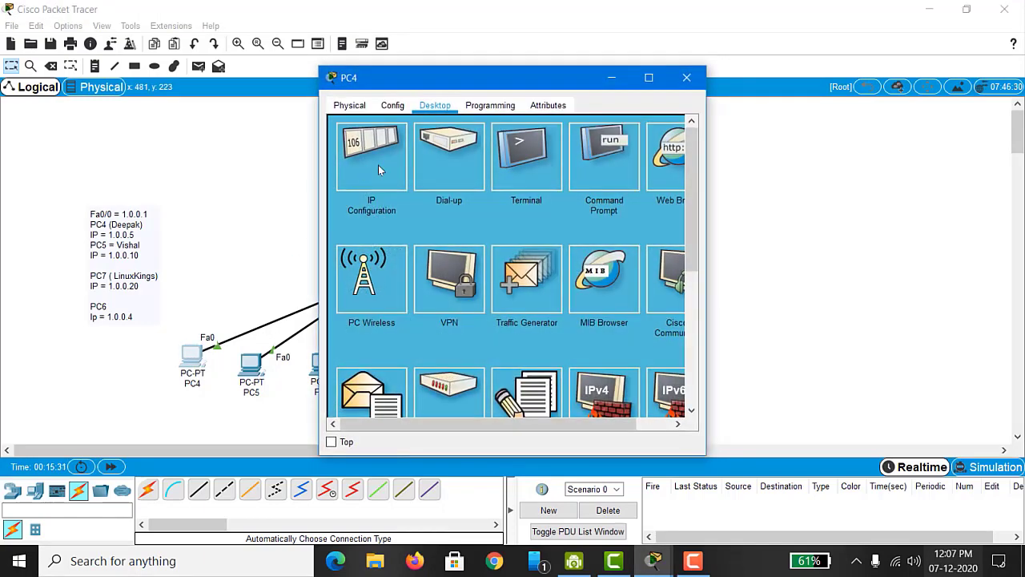
left_click(372, 160)
left_click(462, 237)
key("BackSpace")
key("BackSpace")
key("BackSpace")
key("BackSpace")
key("BackSpace")
key("BackSpace")
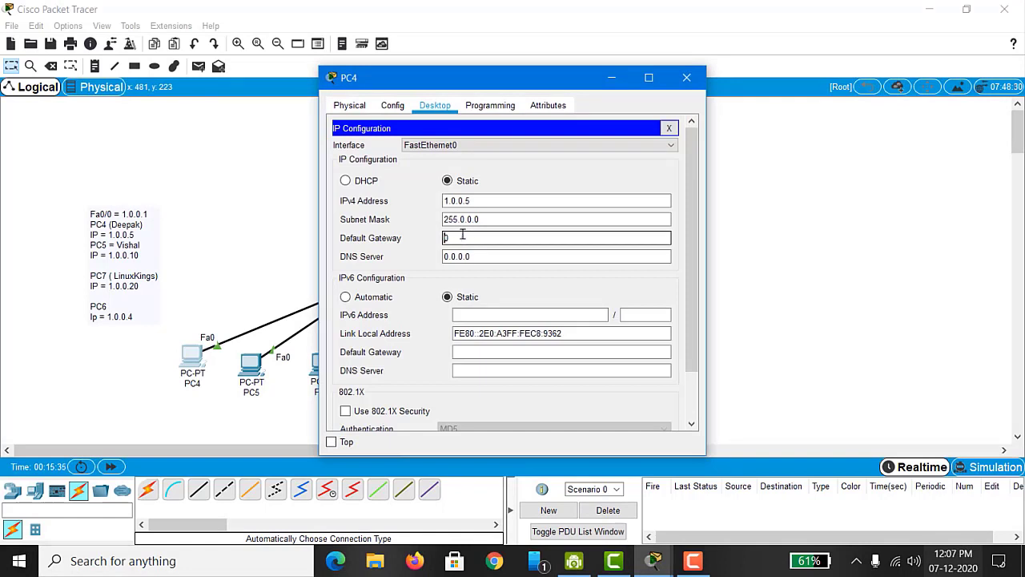
key("BackSpace")
type("1")
type(".p.")
key("BackSpace")
key("BackSpace")
type("0.0.1")
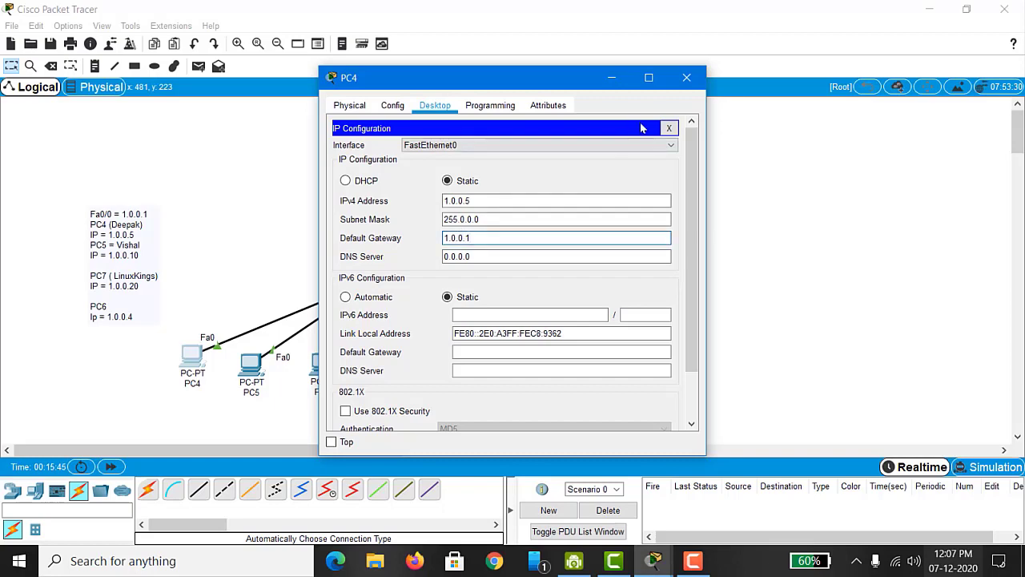
left_click(669, 128)
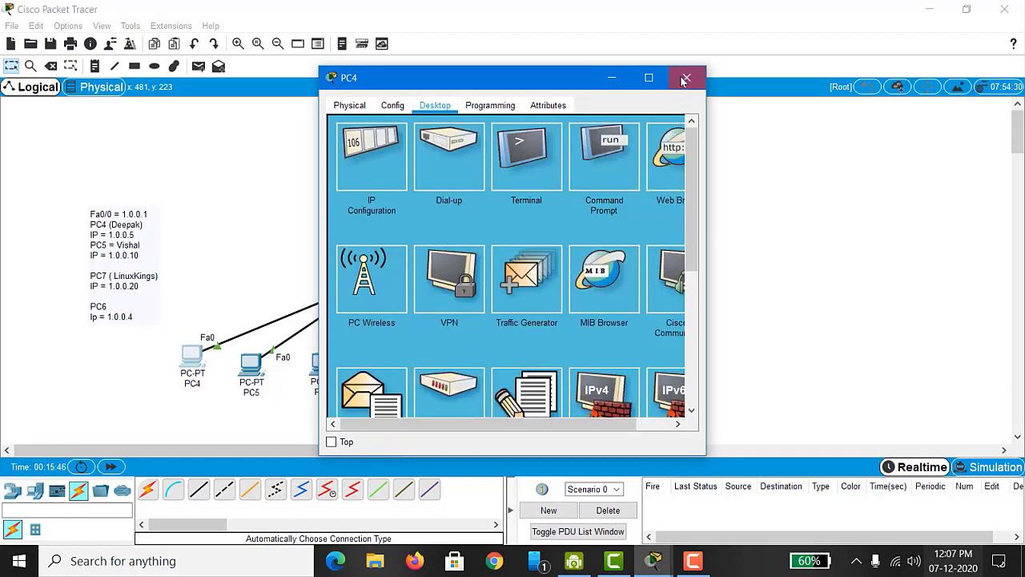
left_click(685, 78)
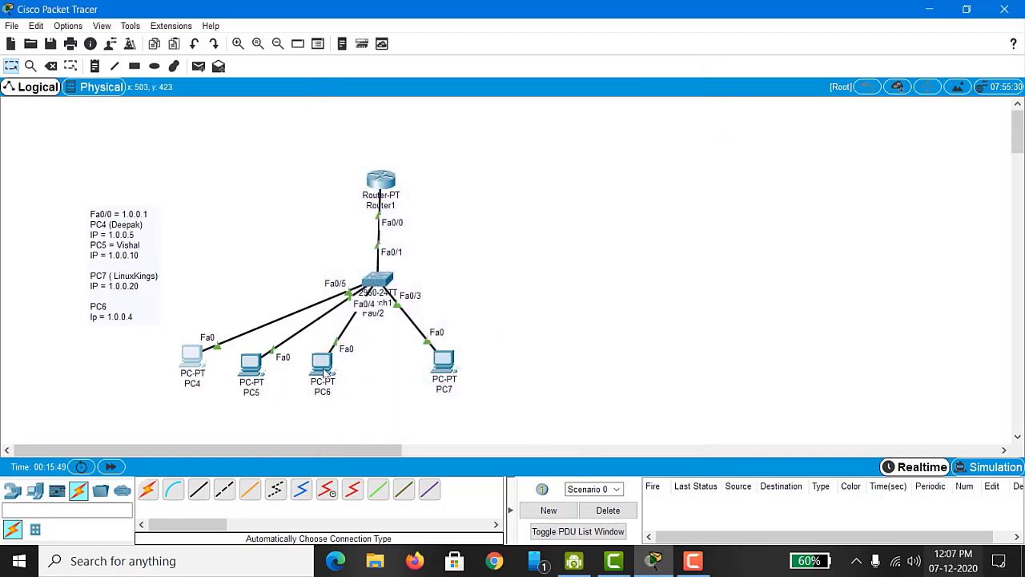
left_click(320, 367)
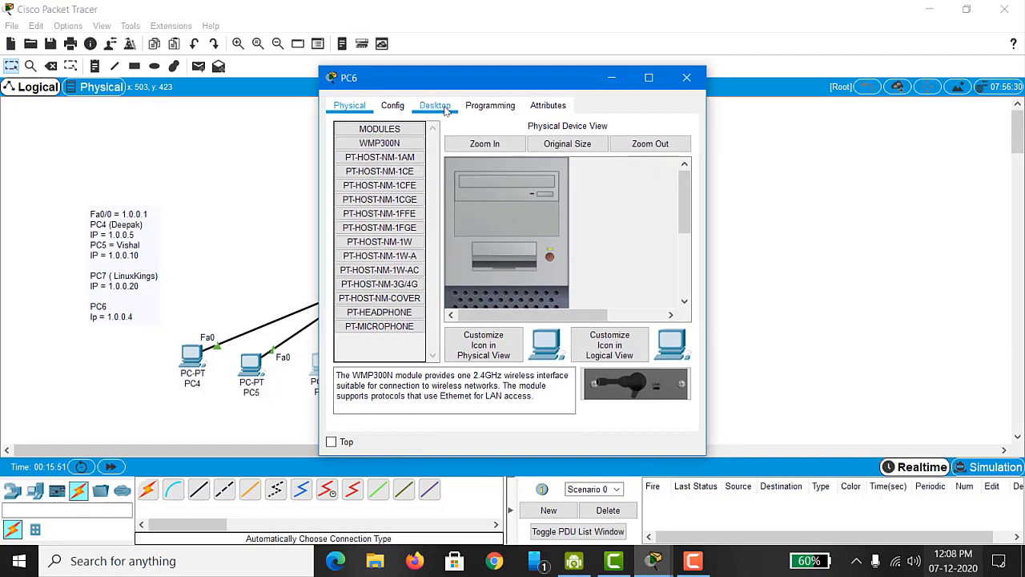
Give PC6 IP 1.0.0.4, mask 255.0.0.0 and default gateway 1.0.0.1.
left_click(437, 107)
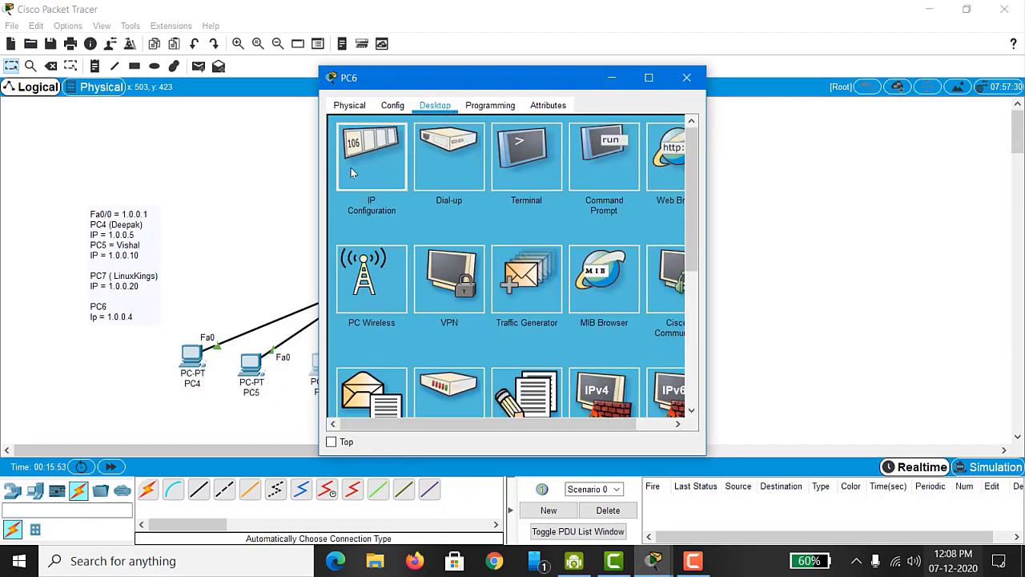
left_click(350, 167)
left_click(457, 199)
type("1.0.0.4")
key("Tab")
key("Tab")
type("1.0.0.1")
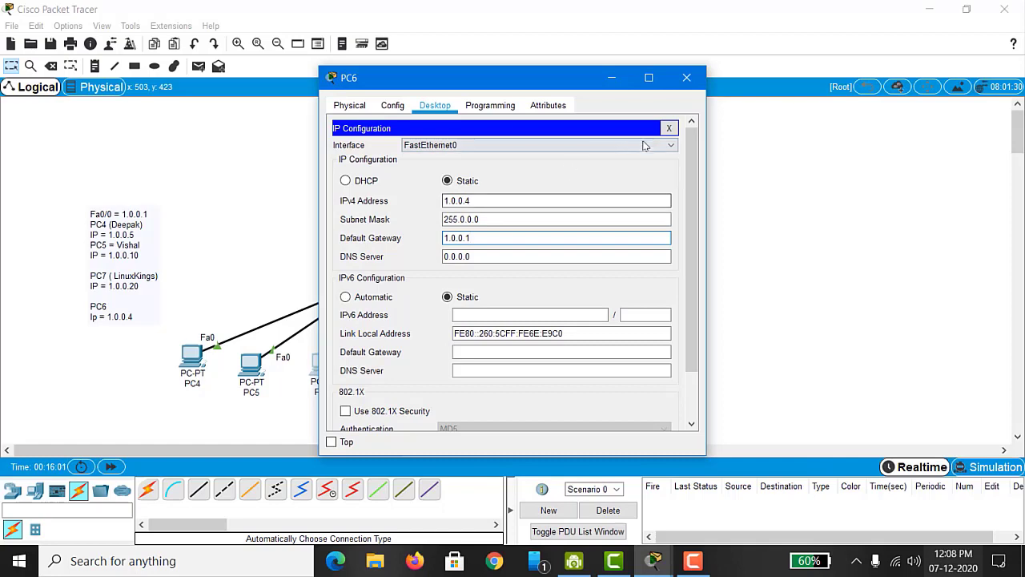
left_click(669, 128)
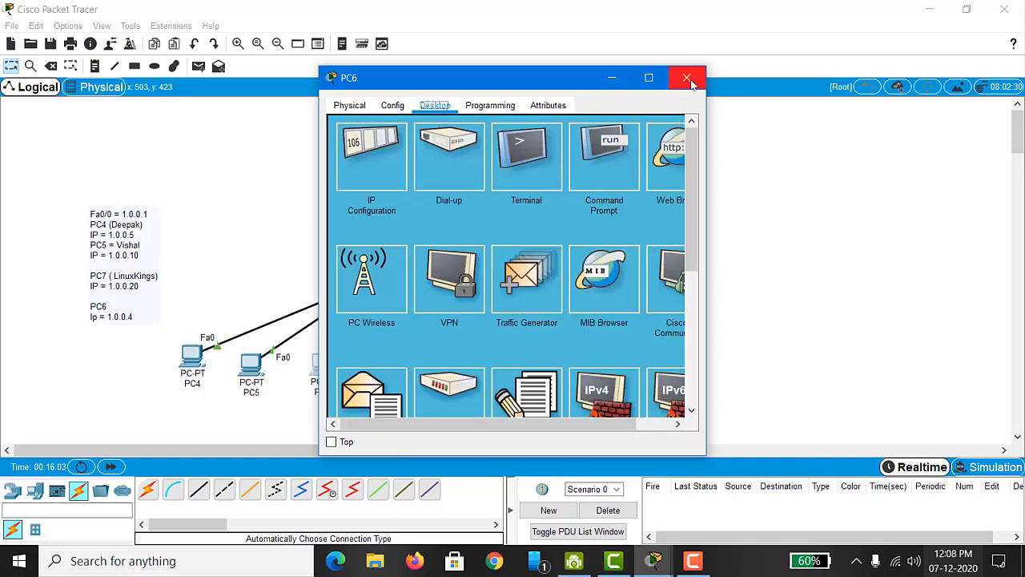
left_click(688, 80)
Give PC7 IP 1.0.0.20, mask 255.0.0.0 and default gateway 1.0.0.1.
left_click(442, 365)
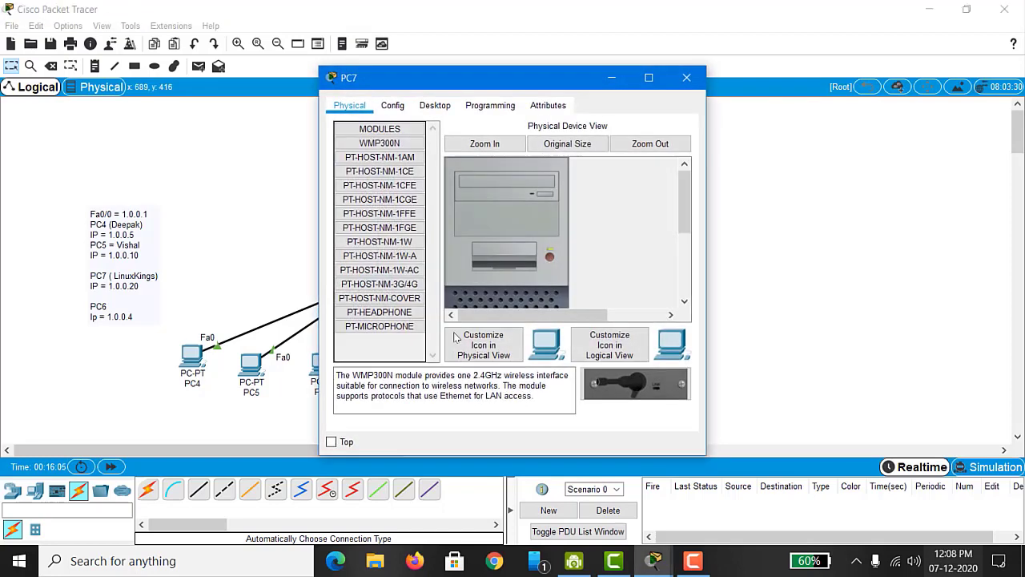
left_click(436, 104)
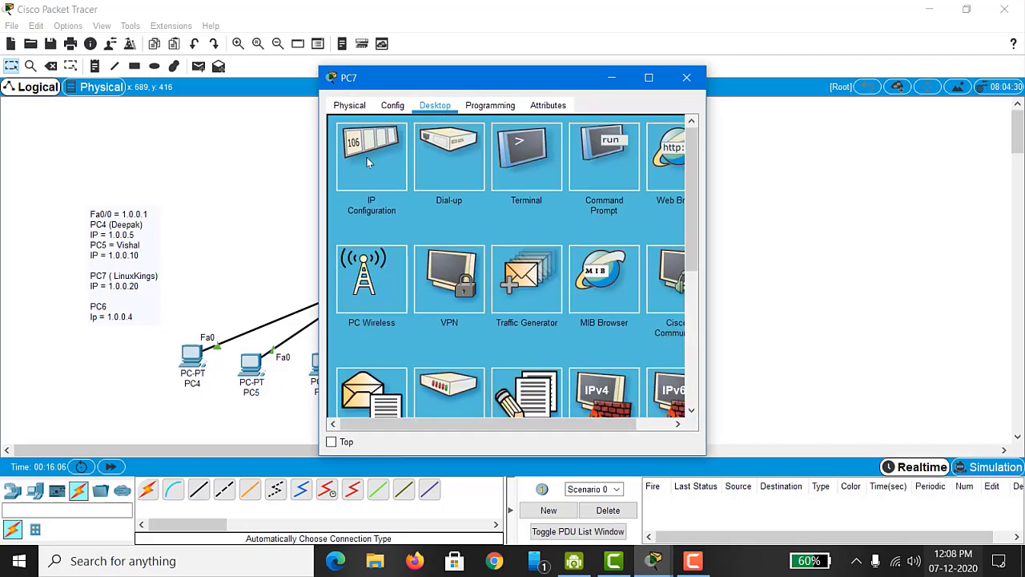
left_click(368, 163)
left_click(478, 201)
type("1.0.0.")
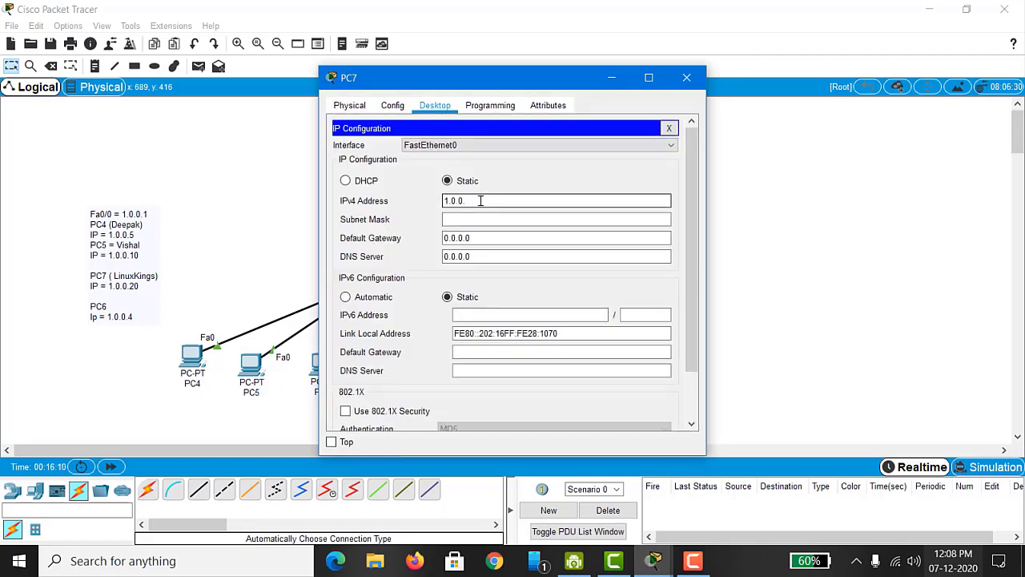
type("20")
key("Tab")
key("Tab")
type("1.0.0.1")
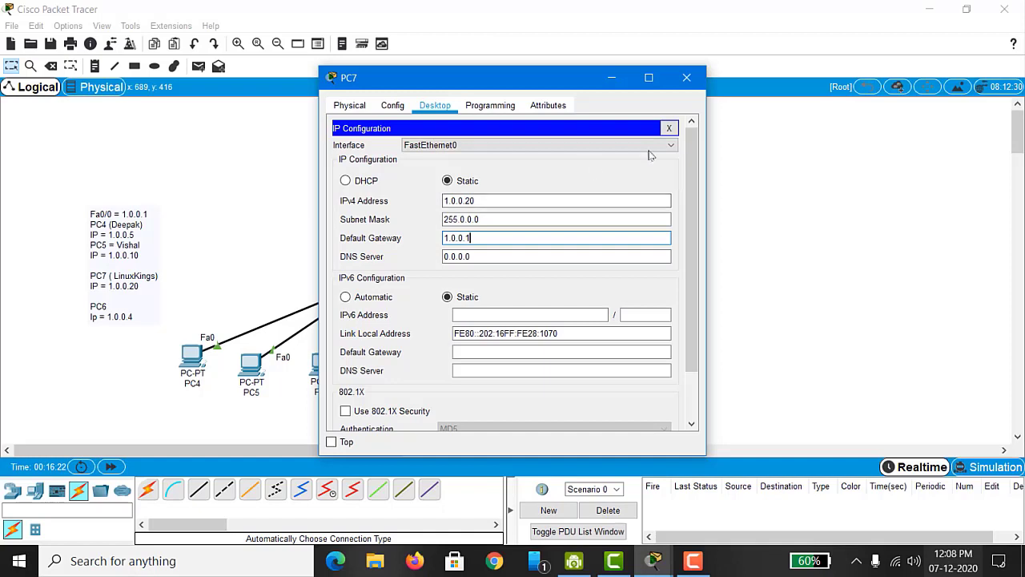
left_click(669, 130)
left_click(686, 78)
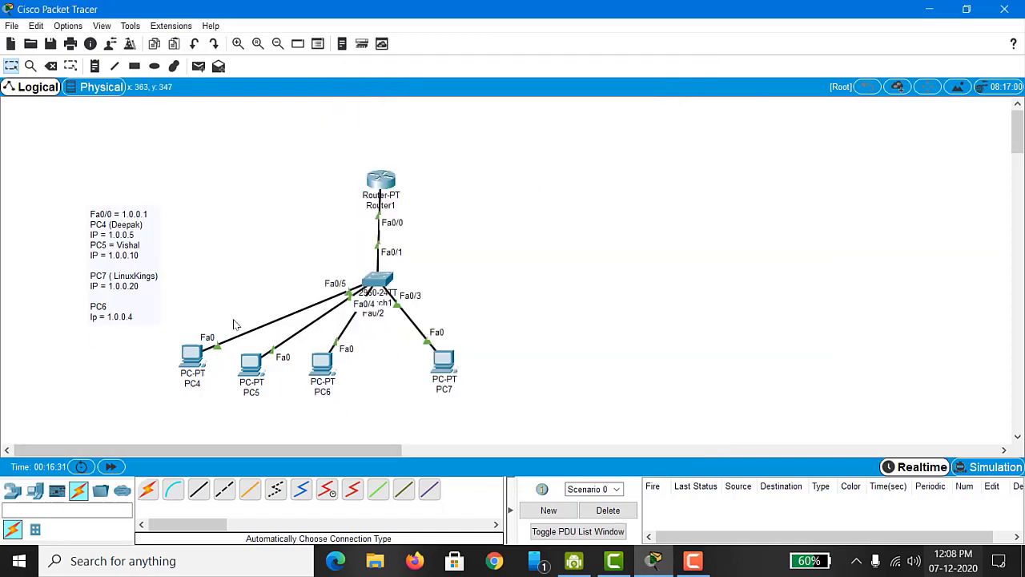
From PC4's command prompt, telnet to 1.0.0.1 and log in with PC4's username and password.
left_click(192, 354)
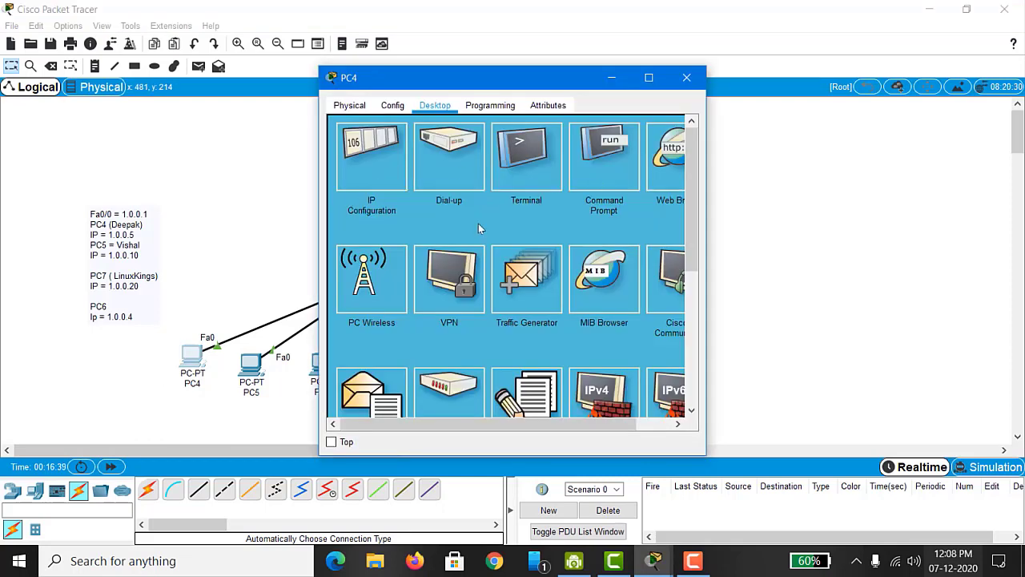
left_click(614, 168)
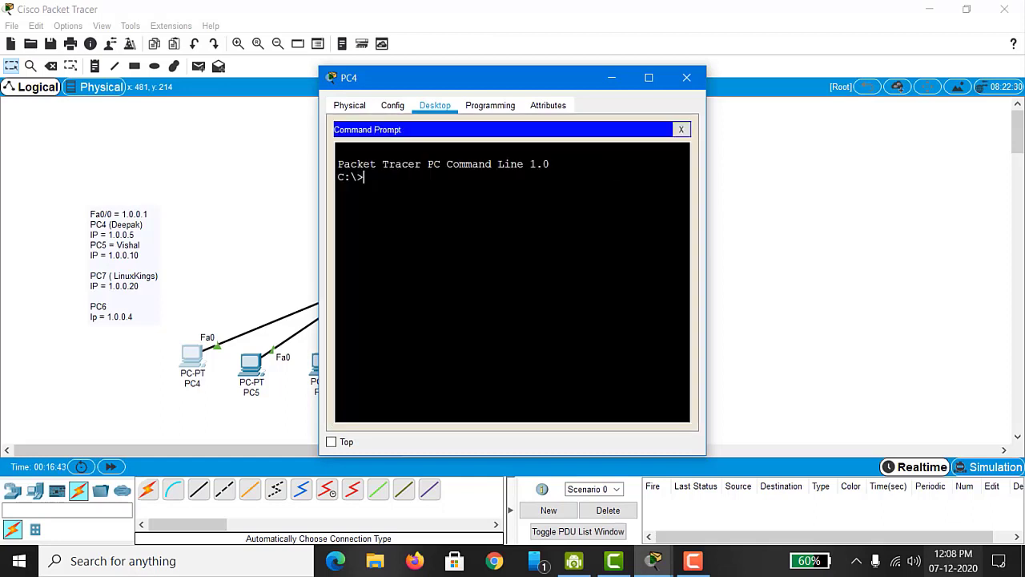
type("telnet 1.0.0.1")
key("Return")
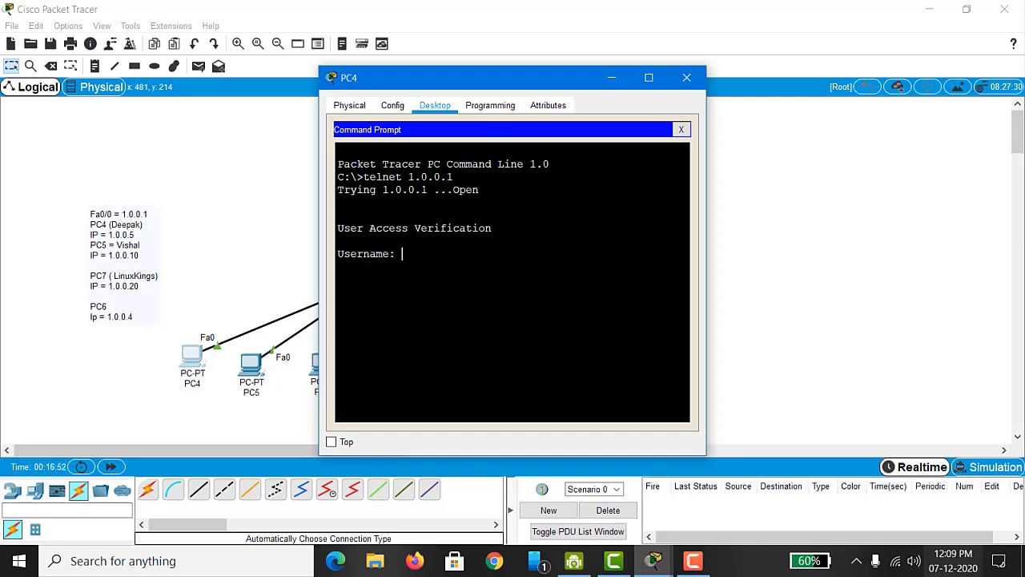
left_click_drag(487, 85, 676, 72)
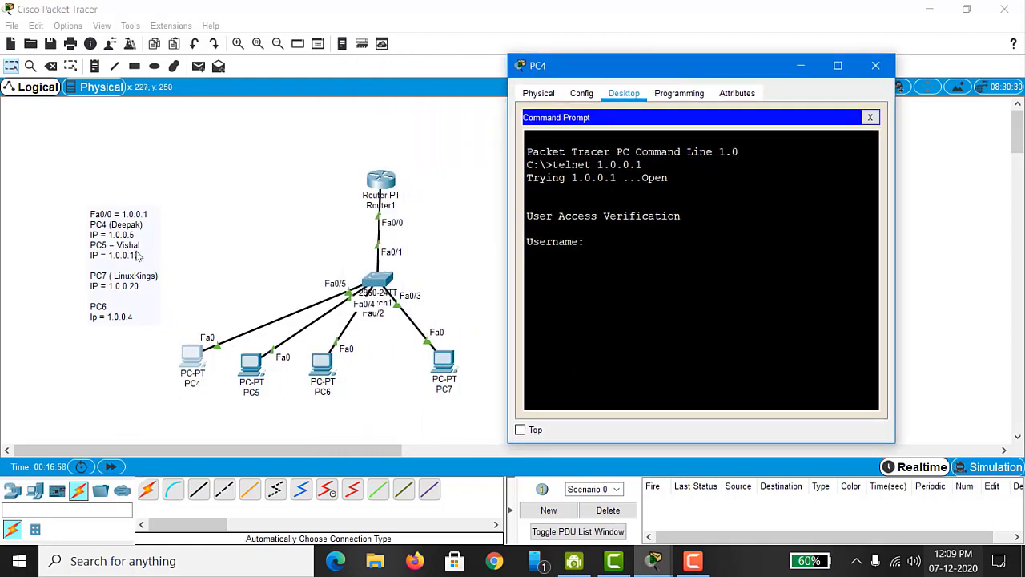
type("deepak")
key("Return")
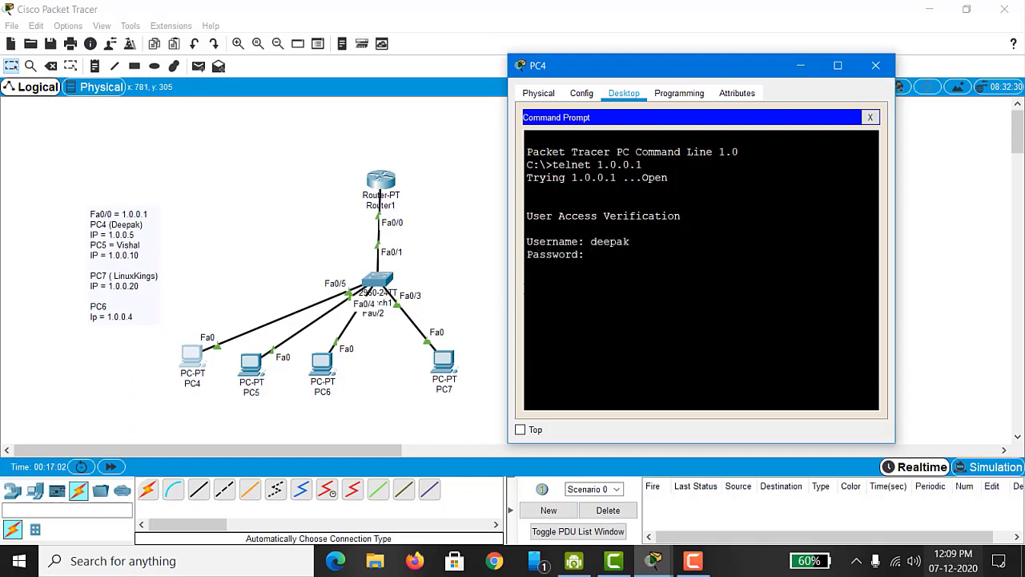
key("Return")
Enter privileged mode with the enable password and run conf t for global configuration.
key("Return")
key("Return")
type("en")
key("Return")
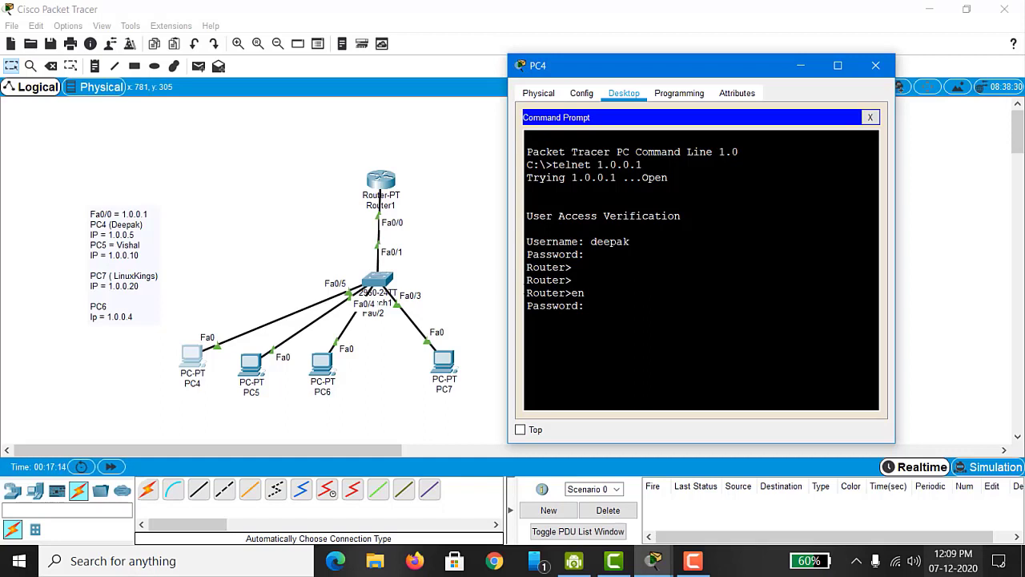
key("Return")
key("Return")
key("Return")
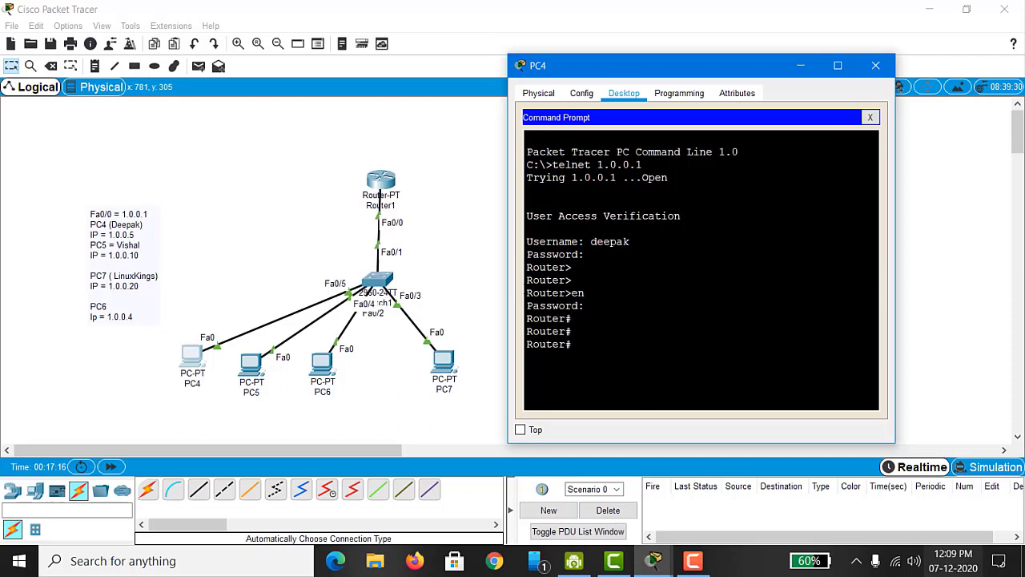
type("conf t")
key("Return")
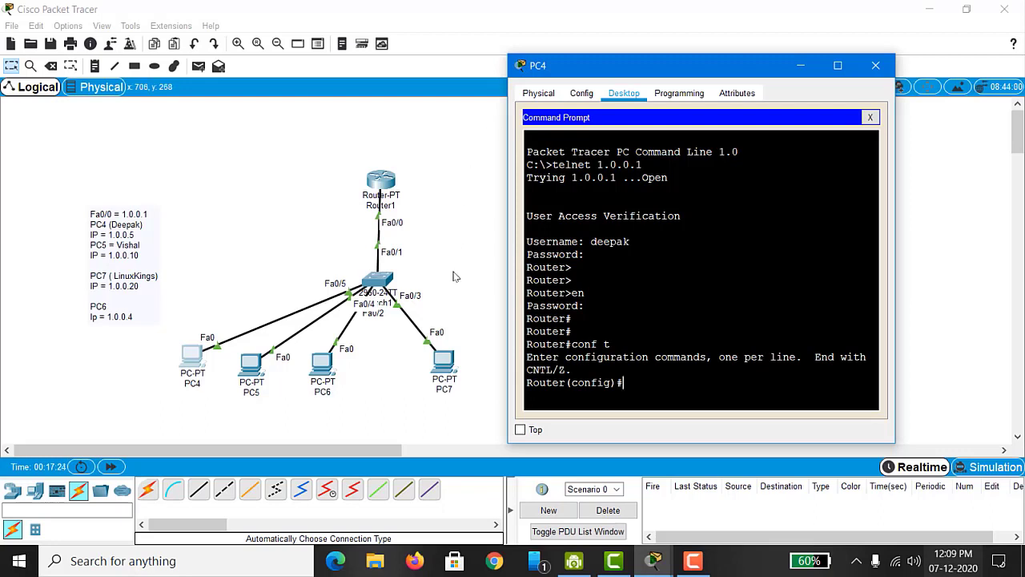
left_click(246, 363)
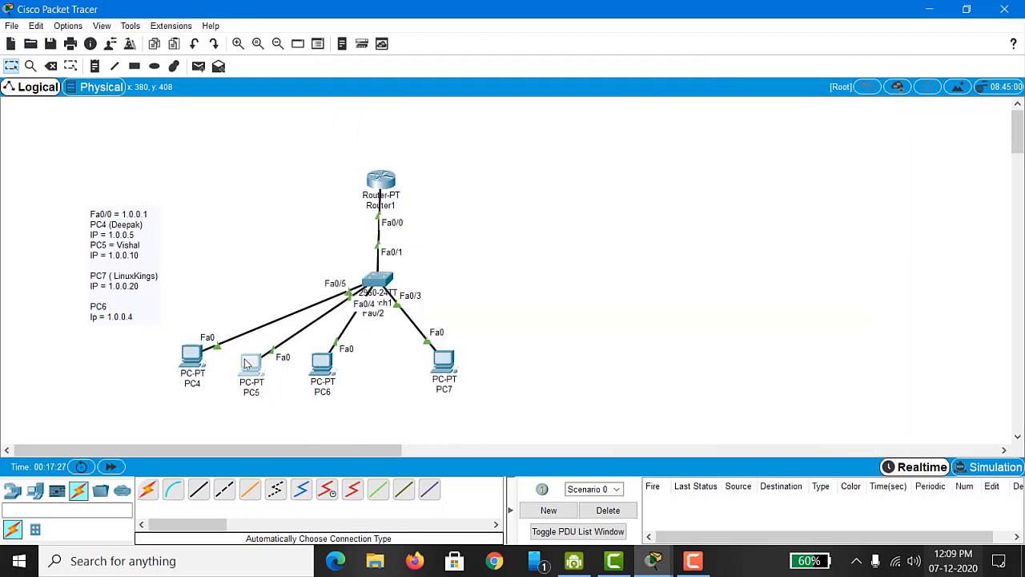
From PC5's command prompt, telnet to 1.0.0.1 and log in with PC5's username and password.
left_click(252, 381)
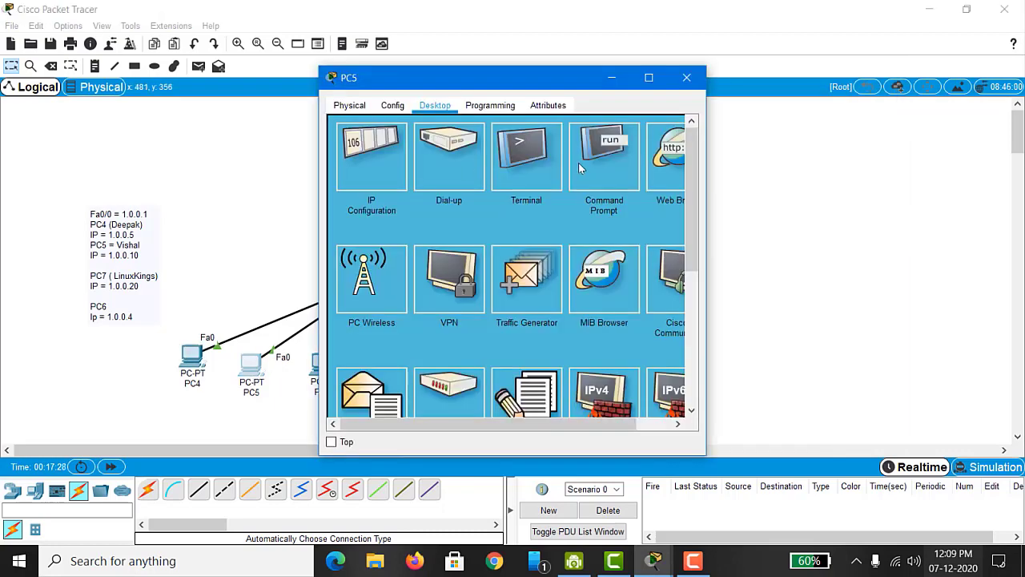
left_click(610, 165)
type("telnet ")
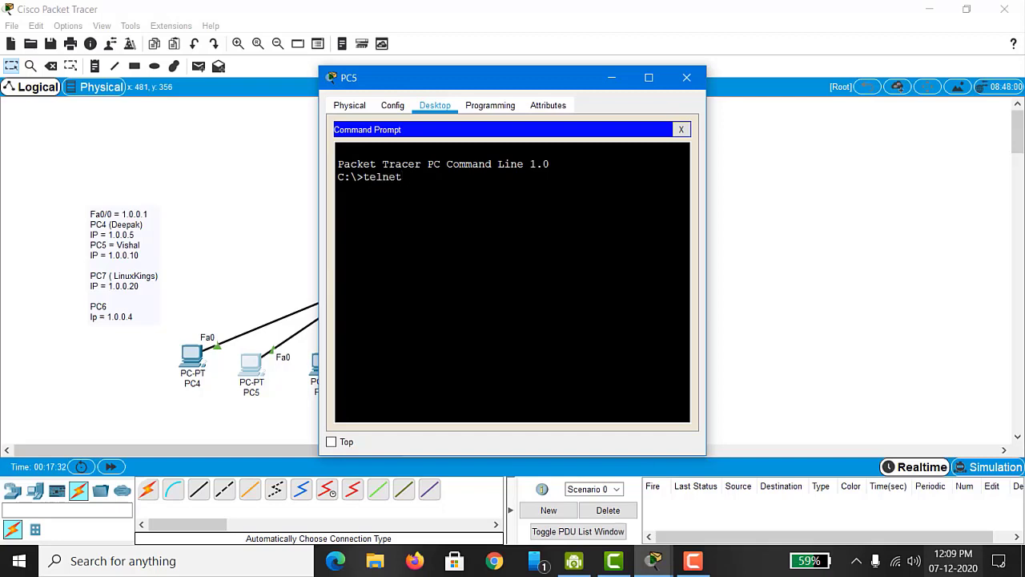
type("1.0.0.1")
key("Return")
type("vishal")
key("Return")
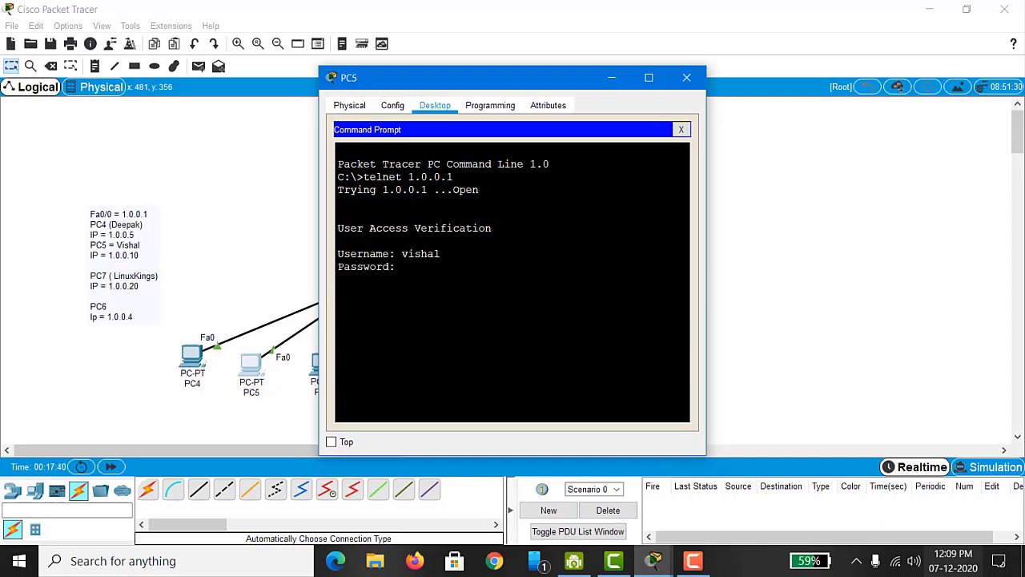
key("Return")
Enter privileged mode, run show run, and highlight the enable secret hash.
type("en")
key("Return")
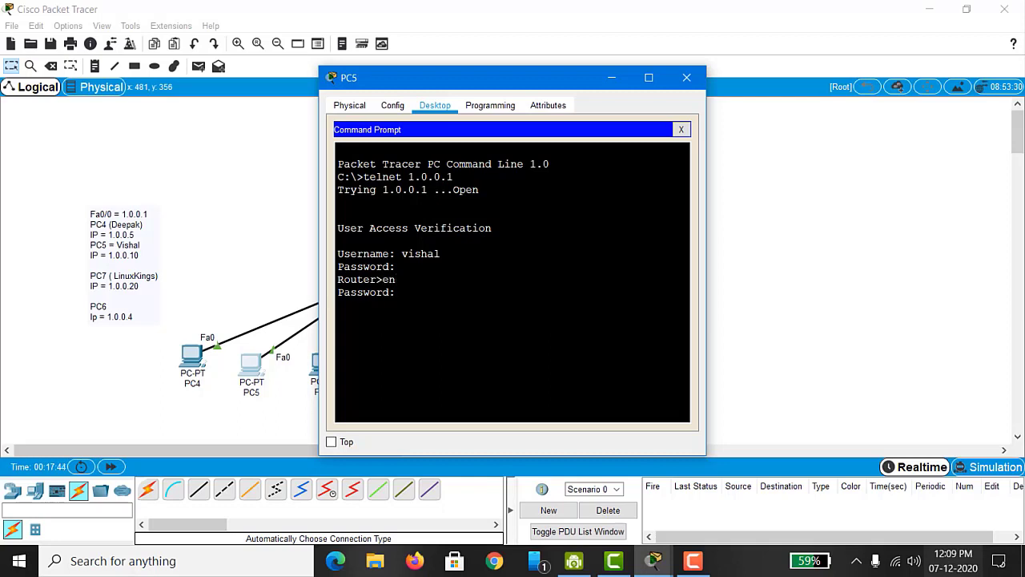
key("Return")
key("Return")
key("Return")
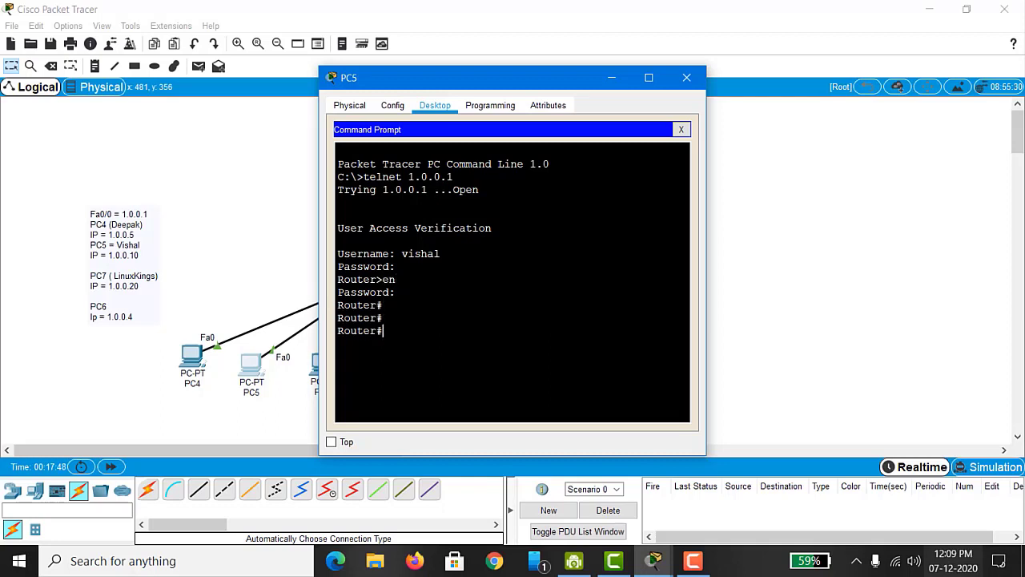
type("co")
key("BackSpace")
key("BackSpace")
type("show run")
key("Return")
key("Return")
key("Return")
key("Return")
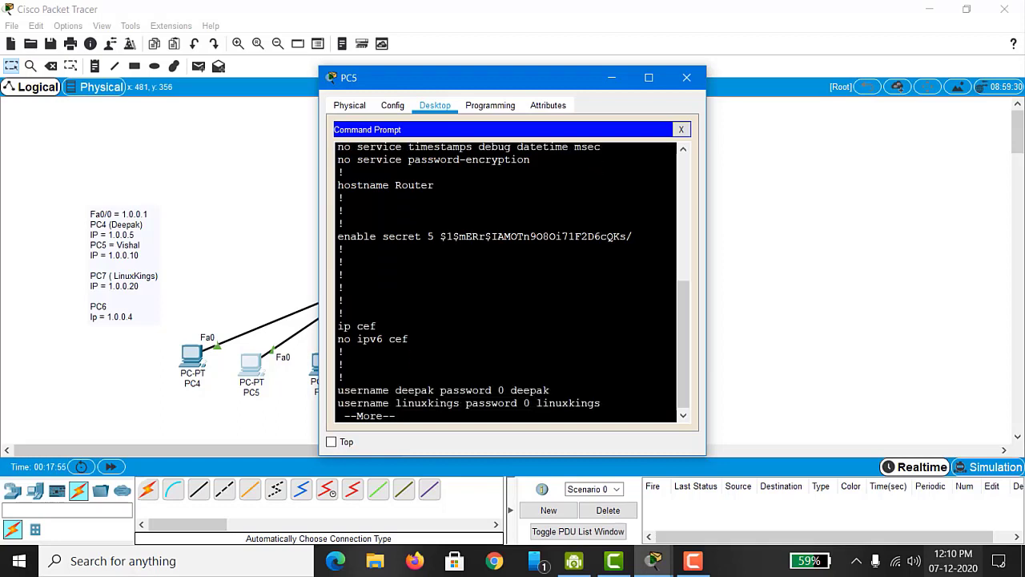
left_click_drag(446, 236, 633, 236)
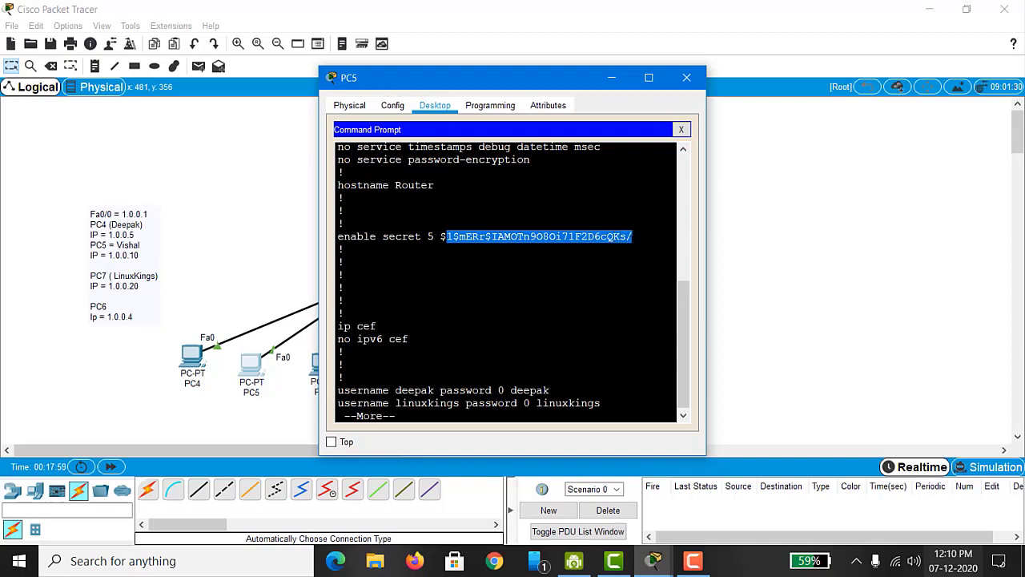
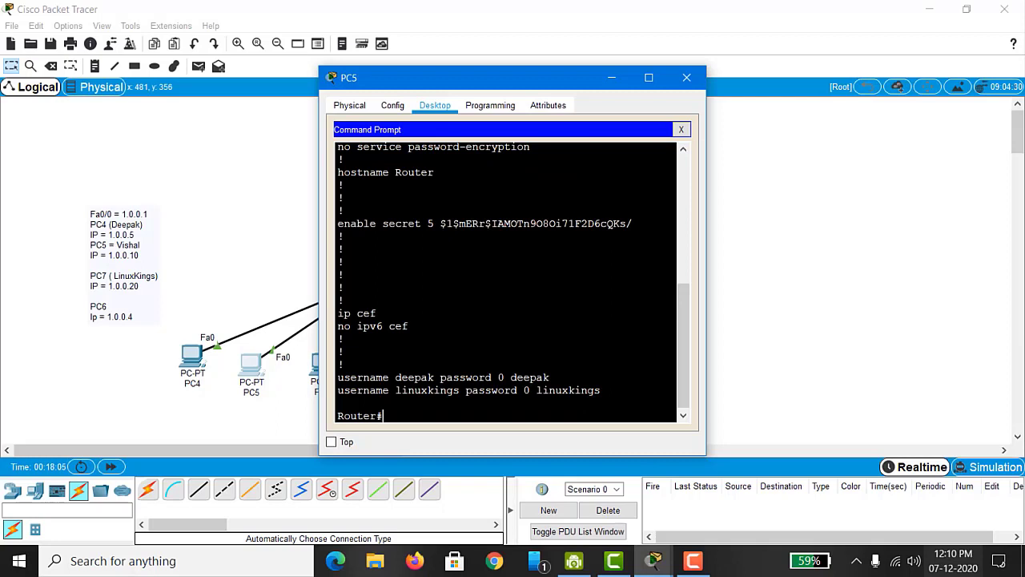
Review the two configured usernames on PC5's terminal, minimize PC5's window and open PC7's Desktop.
left_click_drag(396, 377, 338, 402)
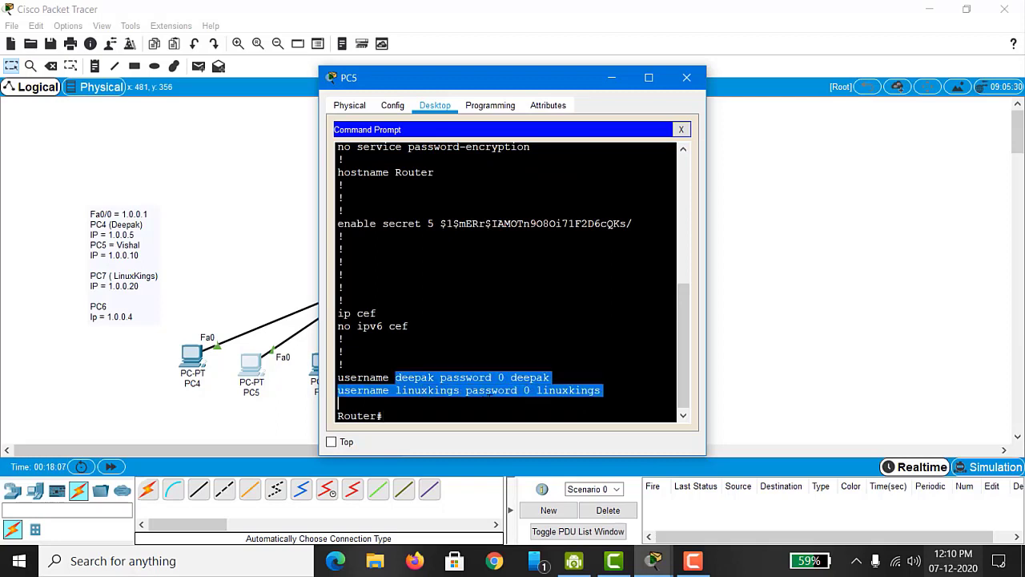
left_click(344, 351)
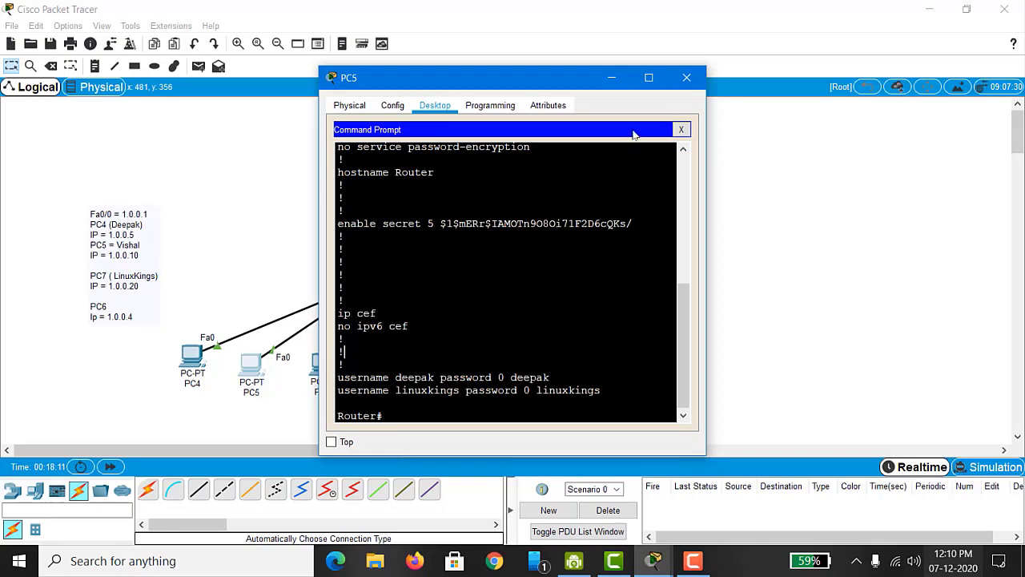
left_click(611, 77)
left_click(443, 361)
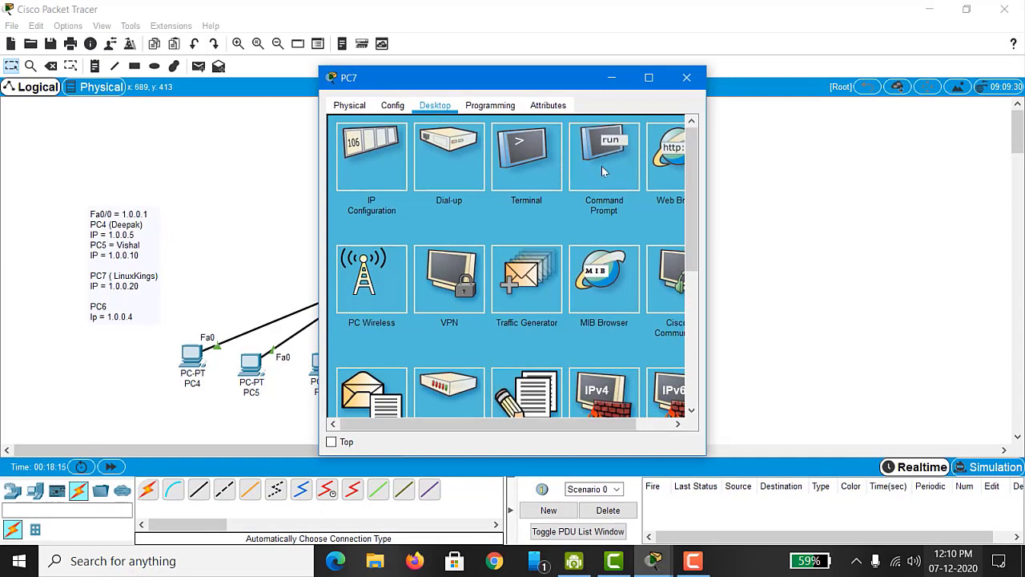
From PC7's Command Prompt, telnet to 1.0.0.1 and log in with the configured username and password.
left_click(601, 166)
type("telnet")
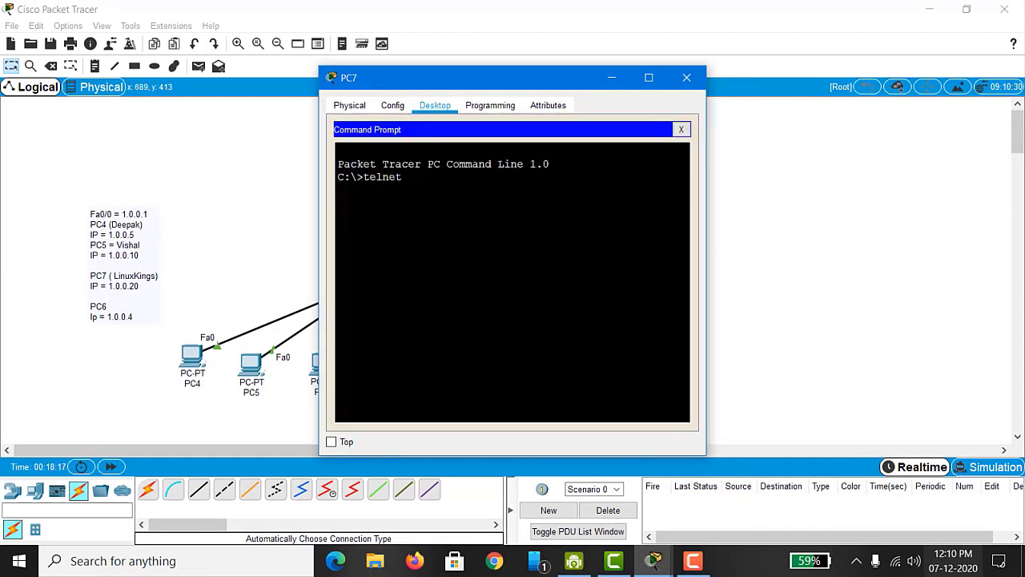
type(" 1.0.0.0")
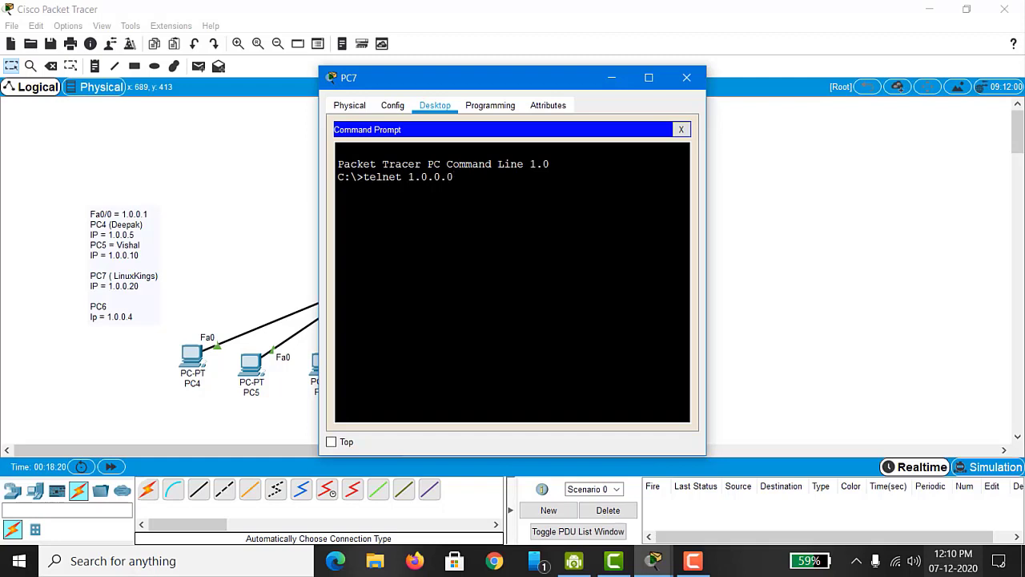
key("BackSpace")
type("12")
key("BackSpace")
key("Return")
type("li")
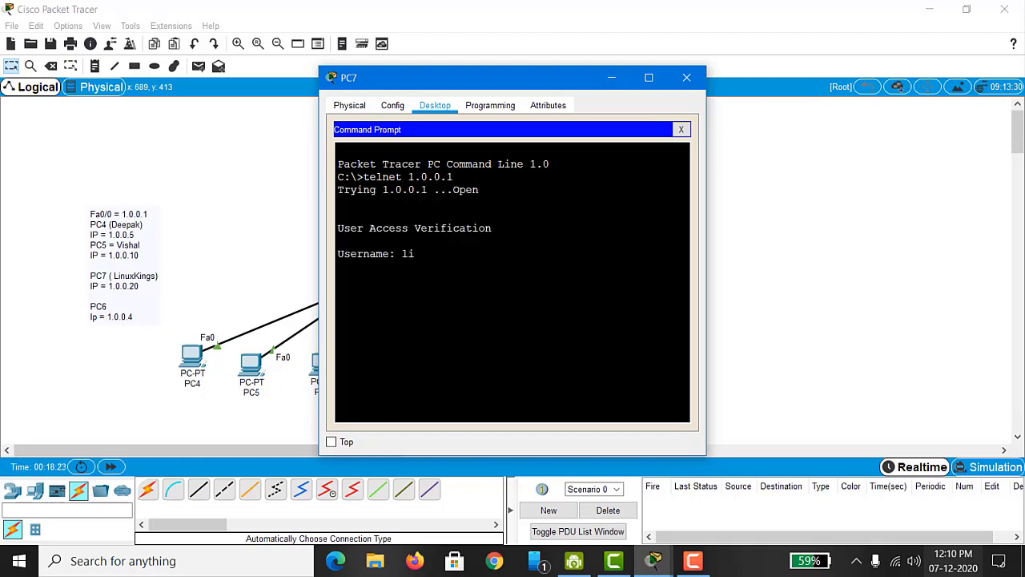
type("nuxkings")
key("Return")
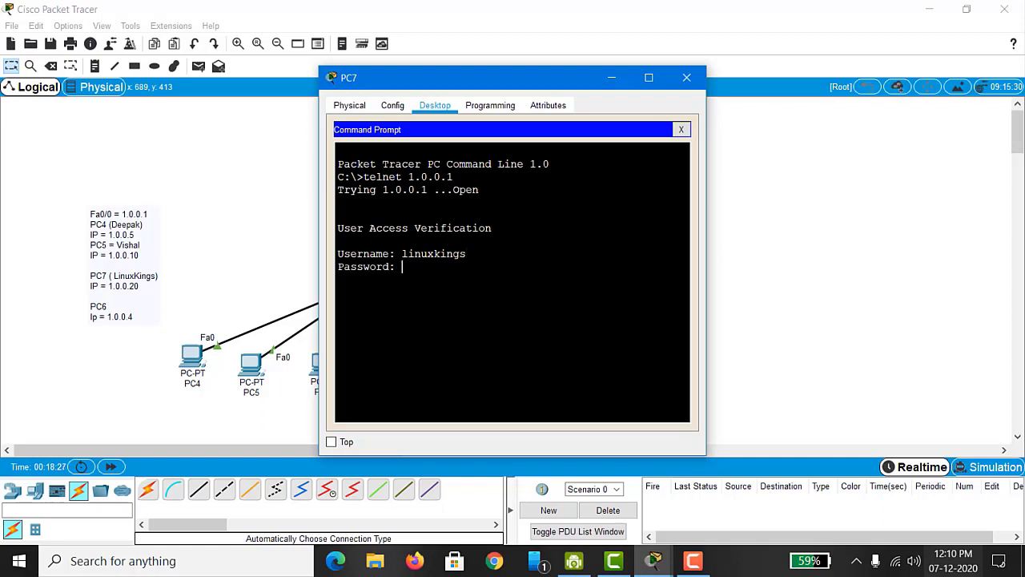
key("Return")
key("Return")
Enter privileged exec mode with 'en' and the enable password.
type("en")
key("Return")
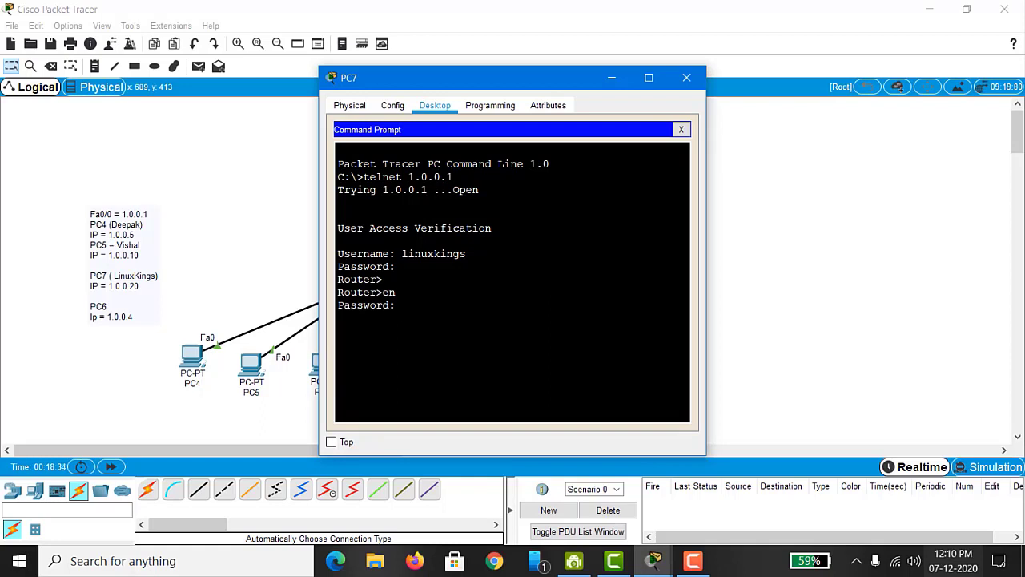
key("Return")
key("Return")
key("Return")
key("Return")
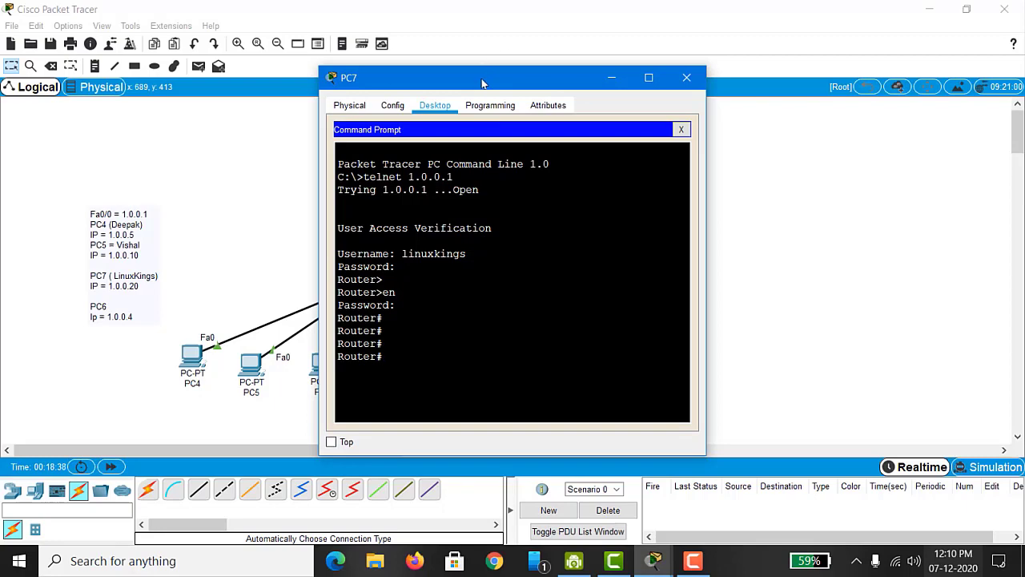
Move PC7's terminal to the right and type 'send *' at the Router# prompt.
left_click_drag(482, 83, 686, 67)
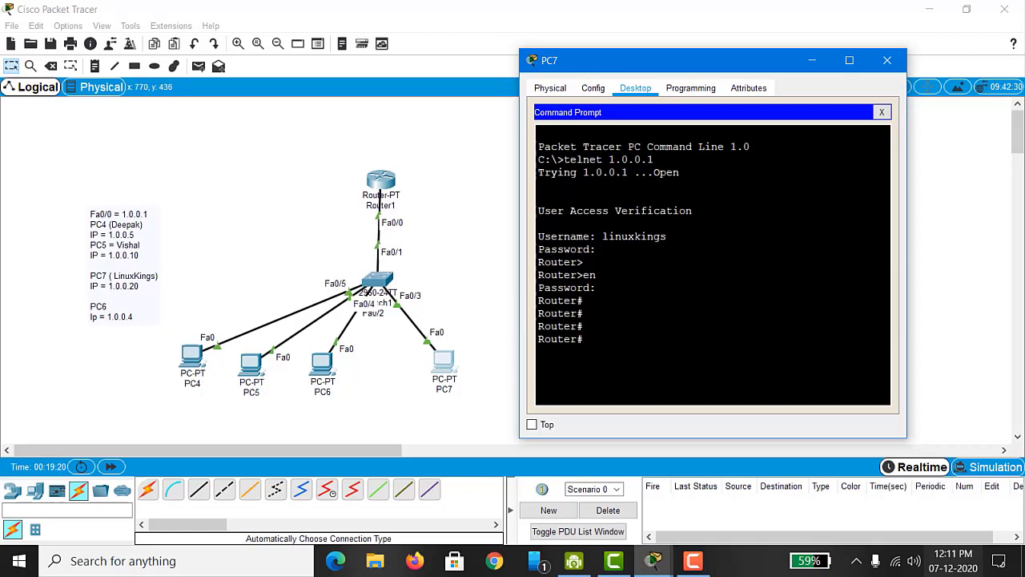
type("send  *")
left_click_drag(583, 338, 607, 339)
left_click(606, 338)
Submit 'send *' to the router and review its message-ending instructions.
type("*")
key("Return")
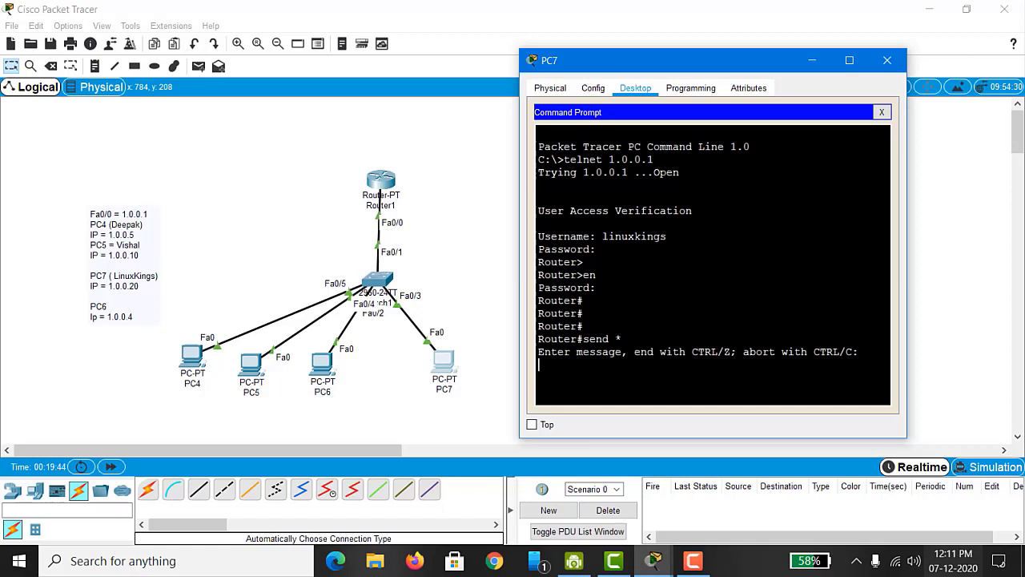
left_click_drag(634, 352, 860, 352)
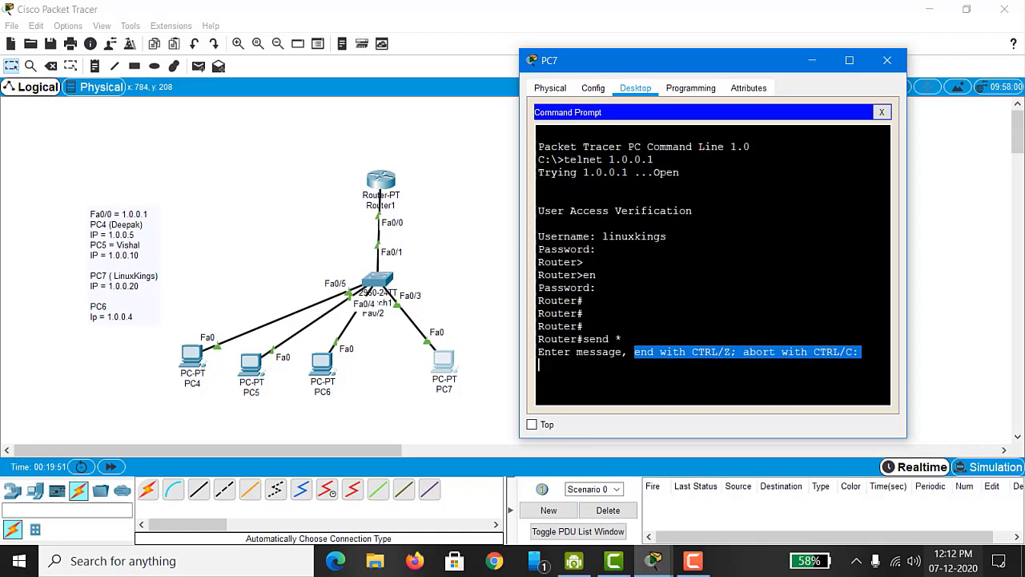
left_click(839, 353)
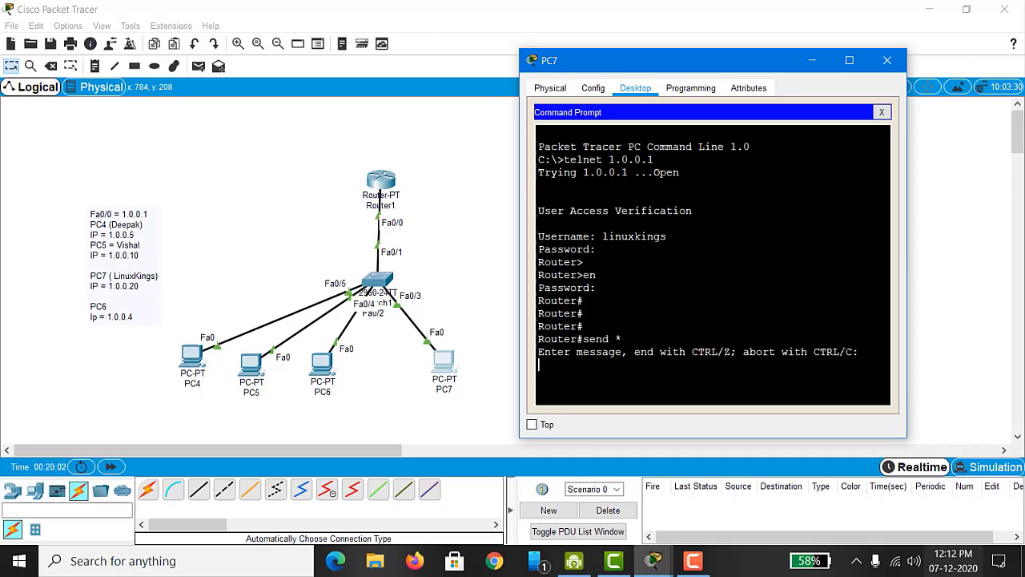
Broadcast a greeting introducing the sender as senior, confirm with y, and bring up PC4's terminal.
type("HI I am Linuxkings your senior")
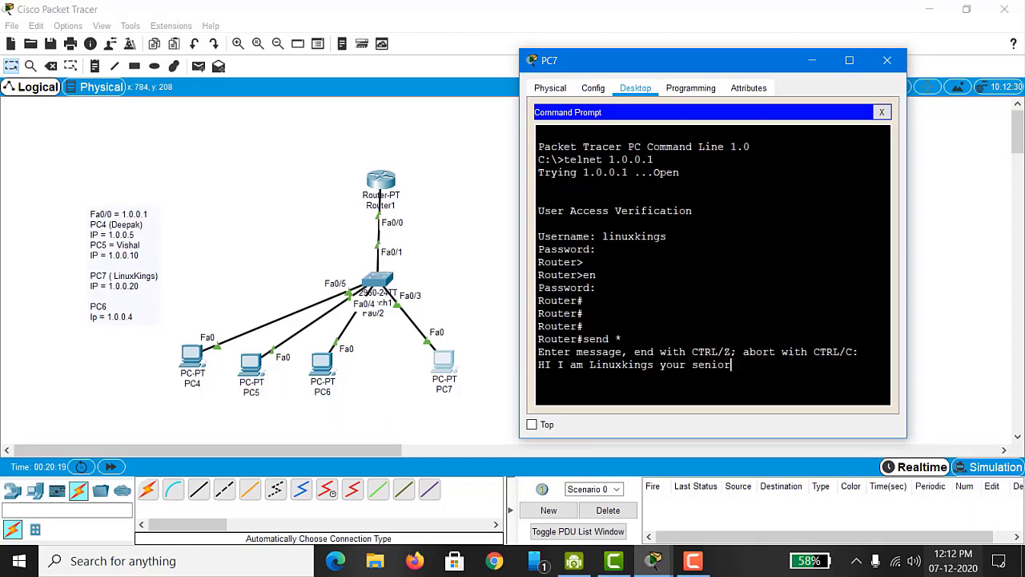
type(".")
key("ctrl+z")
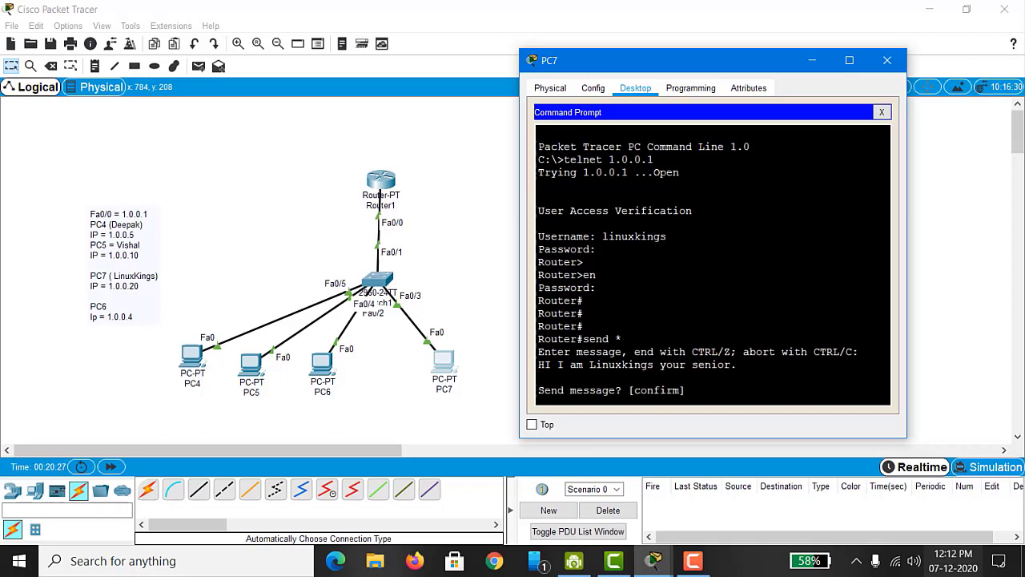
type("y***")
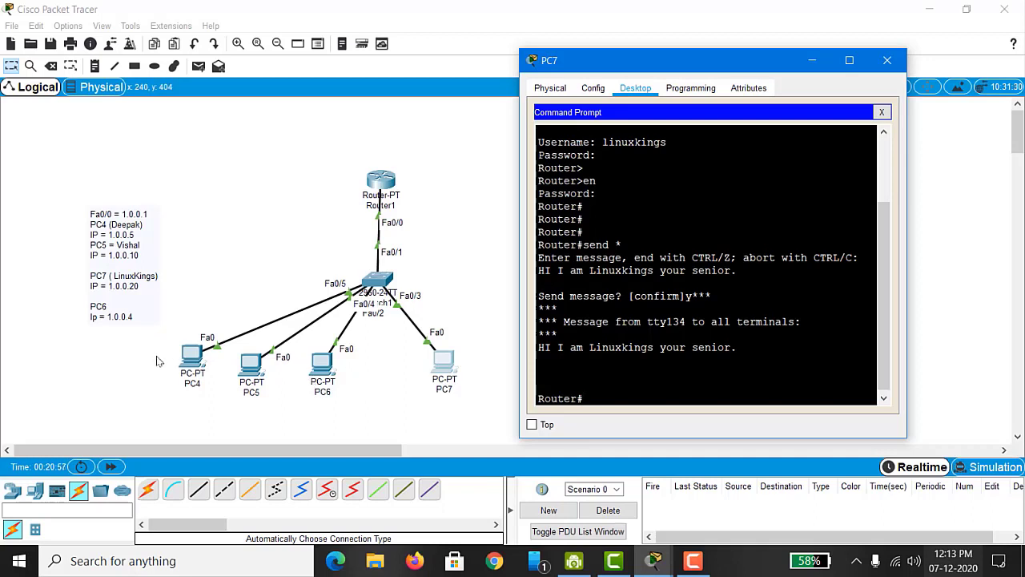
left_click(195, 360)
left_click(194, 361)
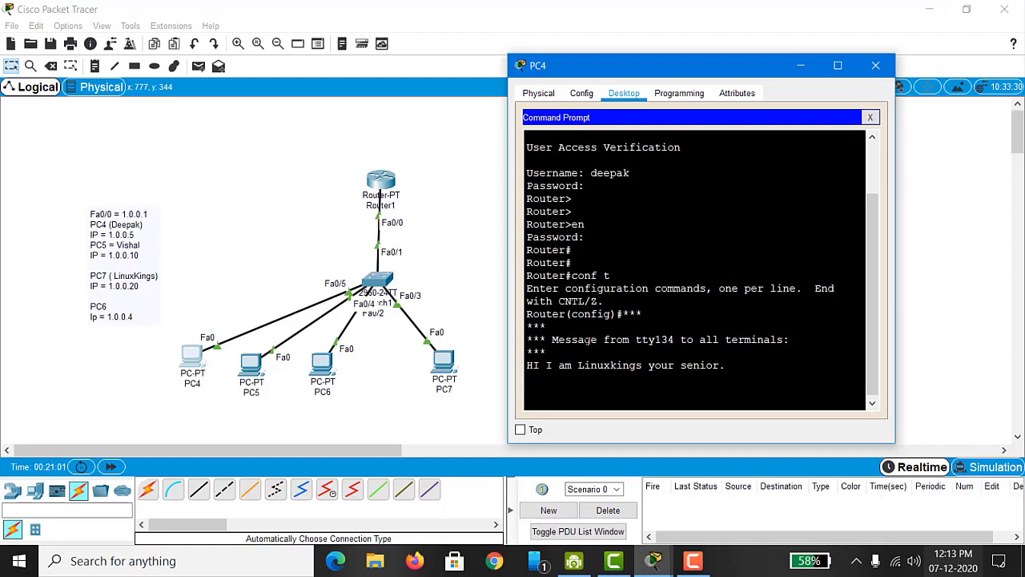
Inspect the tty134 broadcast on PC4's terminal, then switch to PC5's terminal to see it there.
left_click_drag(611, 275, 585, 276)
double_click(549, 365)
left_click(548, 353)
left_click(249, 376)
left_click_drag(383, 317, 685, 384)
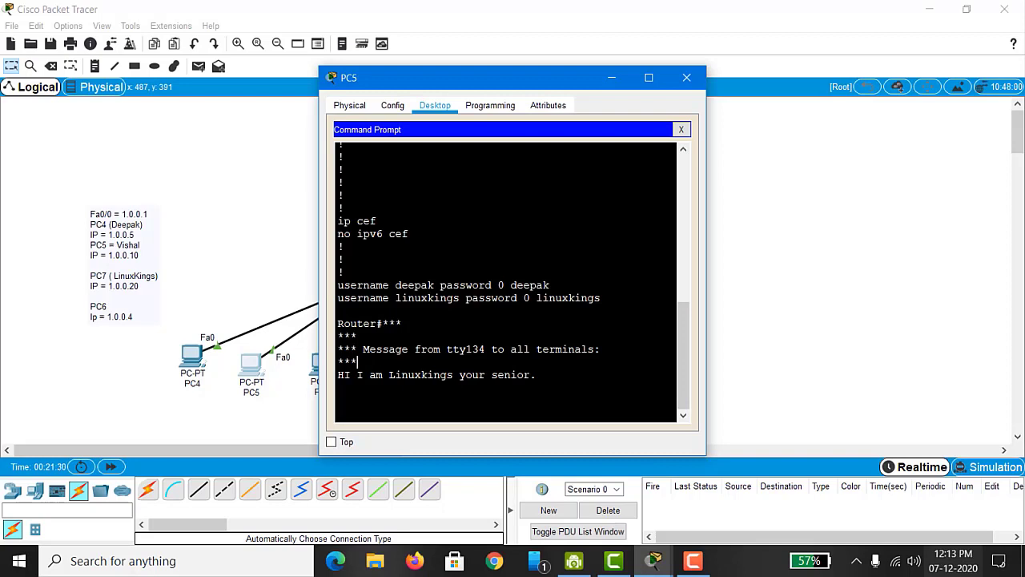
Start a broadcast with 'send *' at PC5's router prompt.
key("Return")
key("Return")
key("Return")
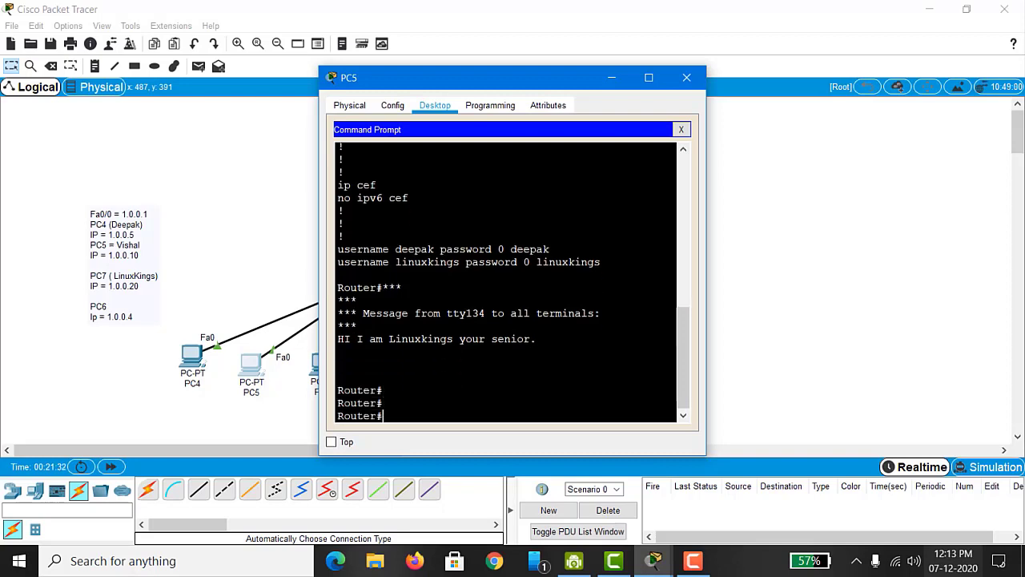
type("send *")
key("Return")
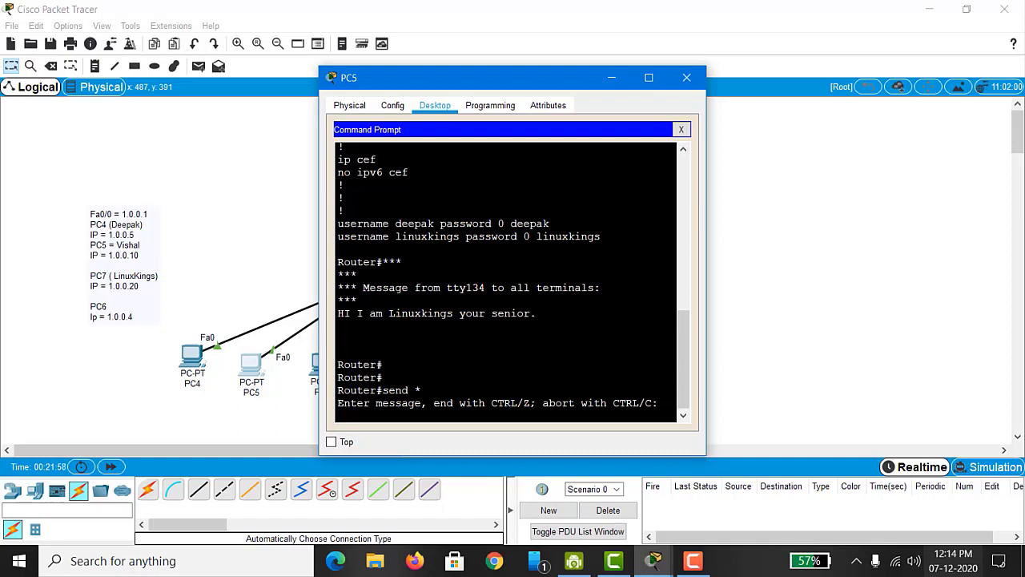
Broadcast a 'Hi' greeting introducing the sender by name, confirm with y, and return to the topology.
type("Hi")
type("i am vishal")
key("Return")
key("ctrl+z")
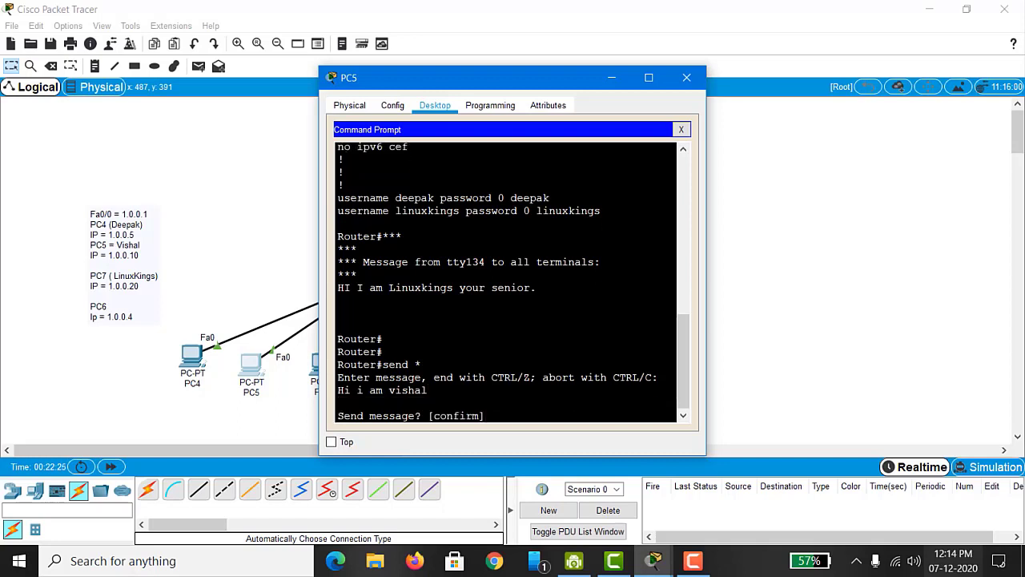
type("y")
key("Return")
key("Return")
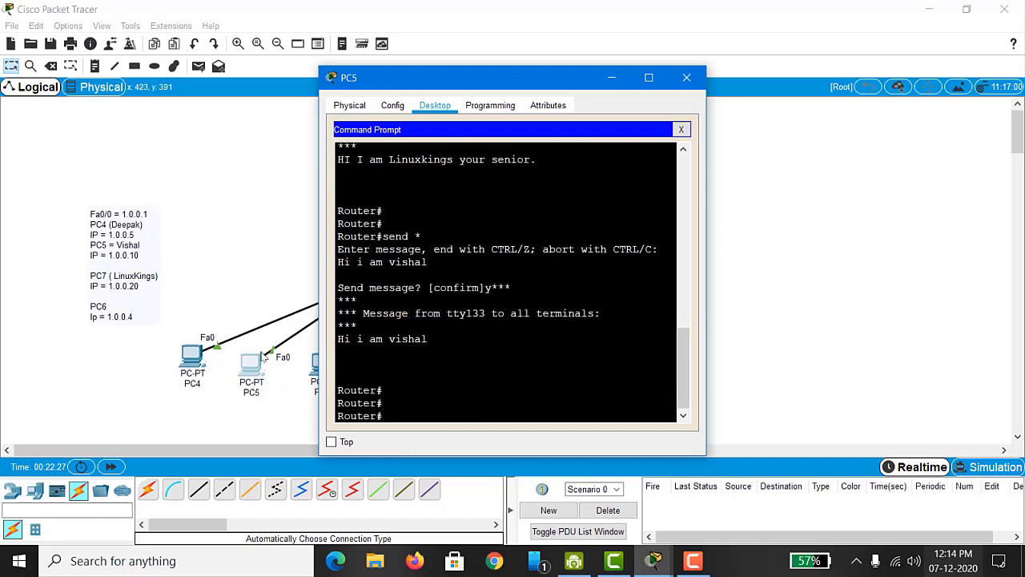
left_click(206, 352)
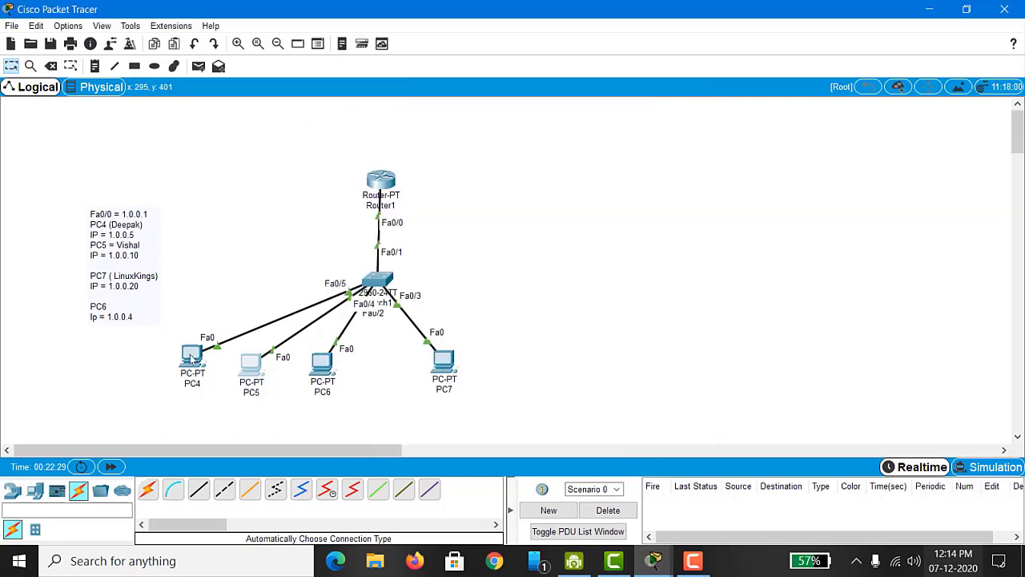
Verify PC5's broadcast on PC4 and PC7, then minimize PC7's window and Packet Tracer.
left_click(194, 357)
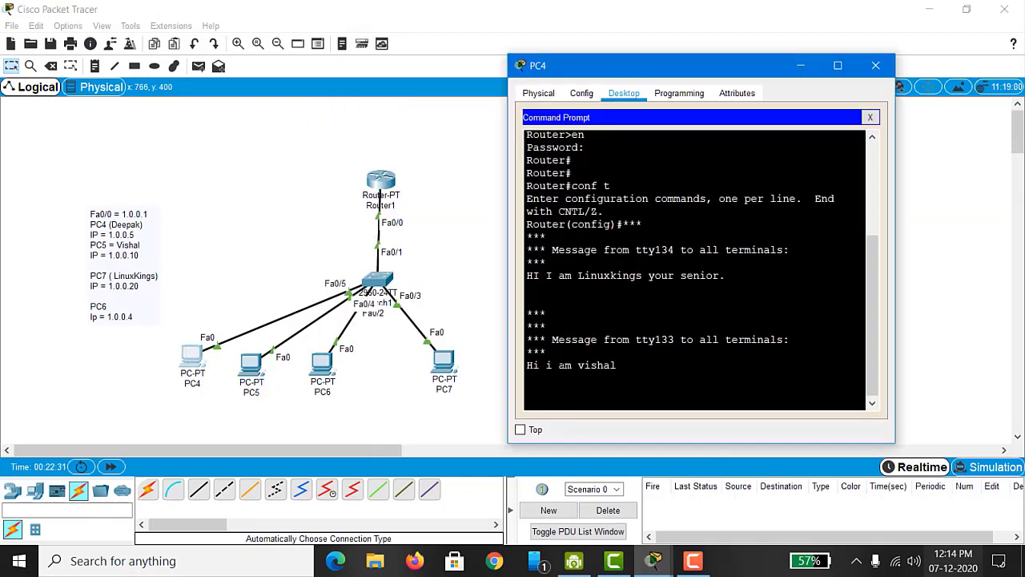
left_click(606, 366)
left_click(438, 376)
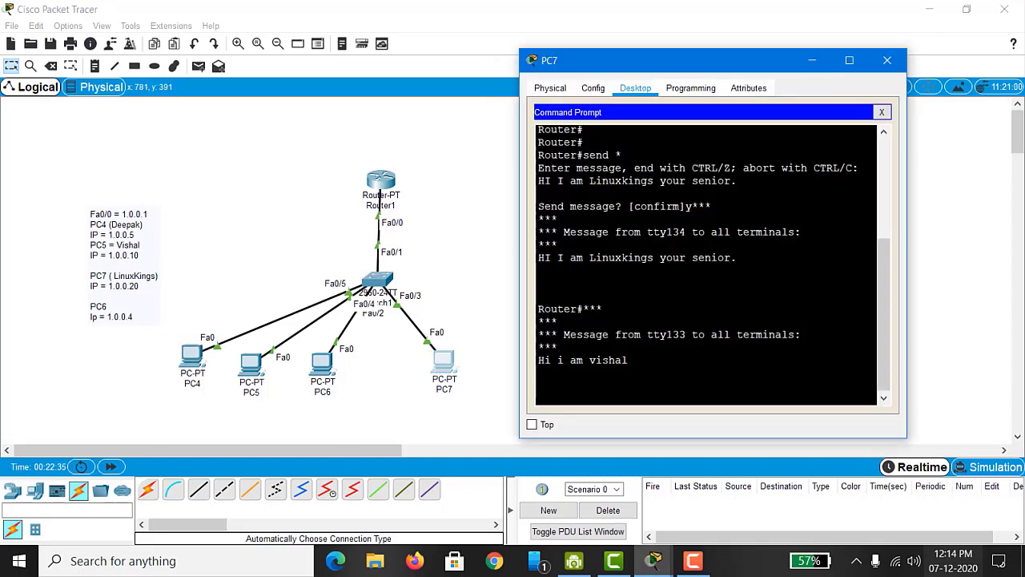
double_click(609, 359)
left_click(812, 60)
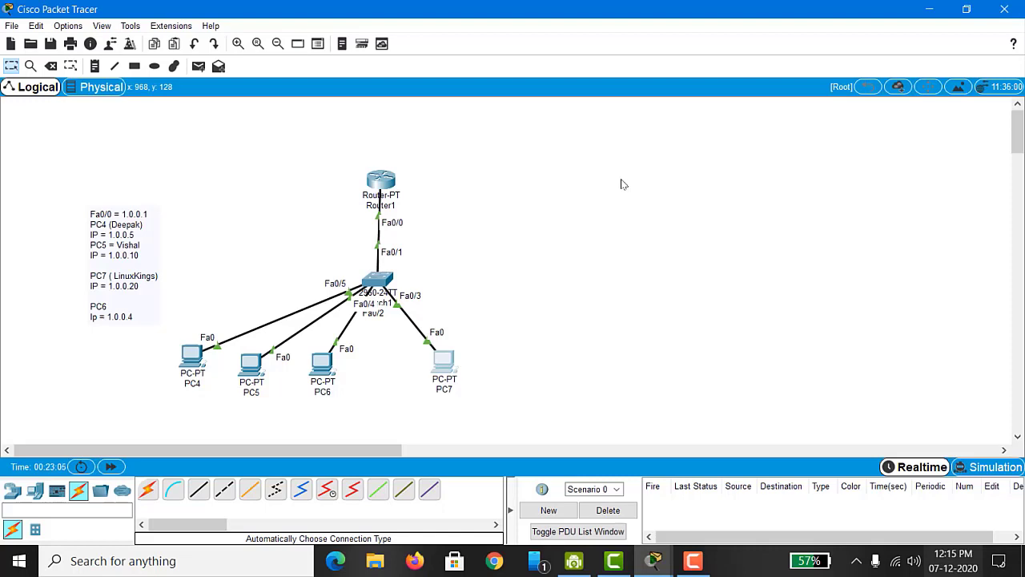
left_click(929, 9)
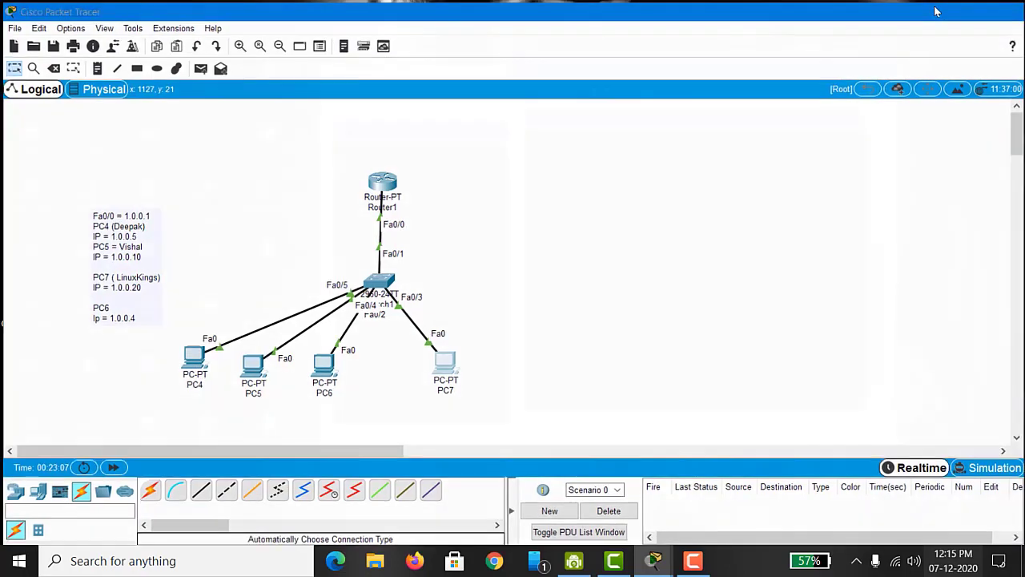